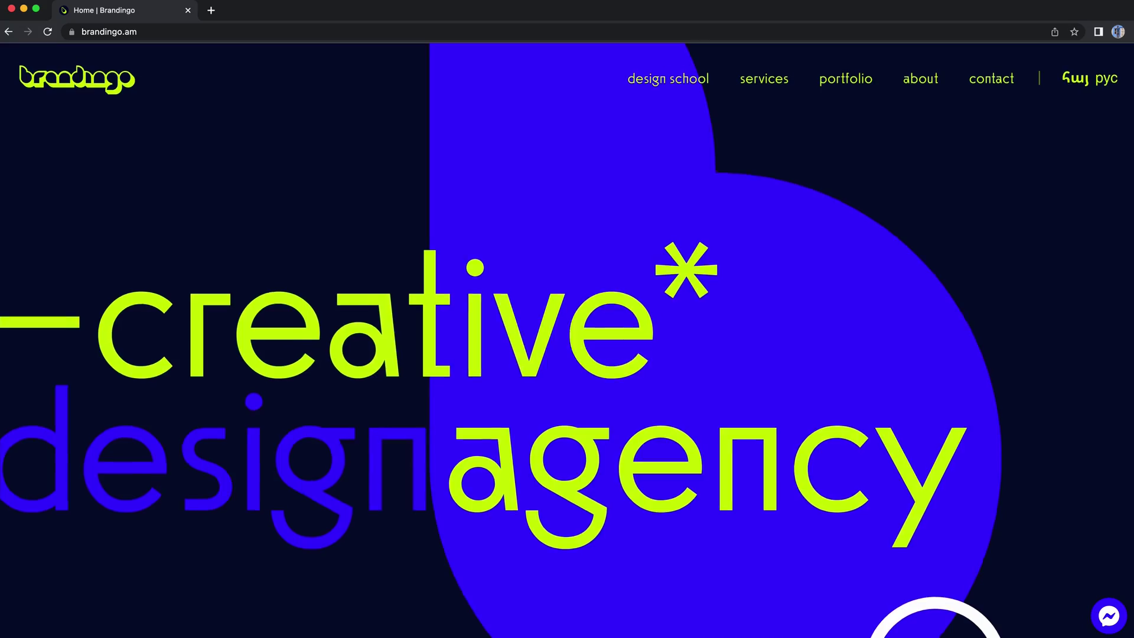
- Scroll down WordPress.org's Popular Plugins list to find Elementor
{"action": "scroll", "coordinate": [567, 319], "scroll_direction": "down", "scroll_amount": 10}
{"action": "scroll", "coordinate": [567, 319], "scroll_direction": "down", "scroll_amount": 8}
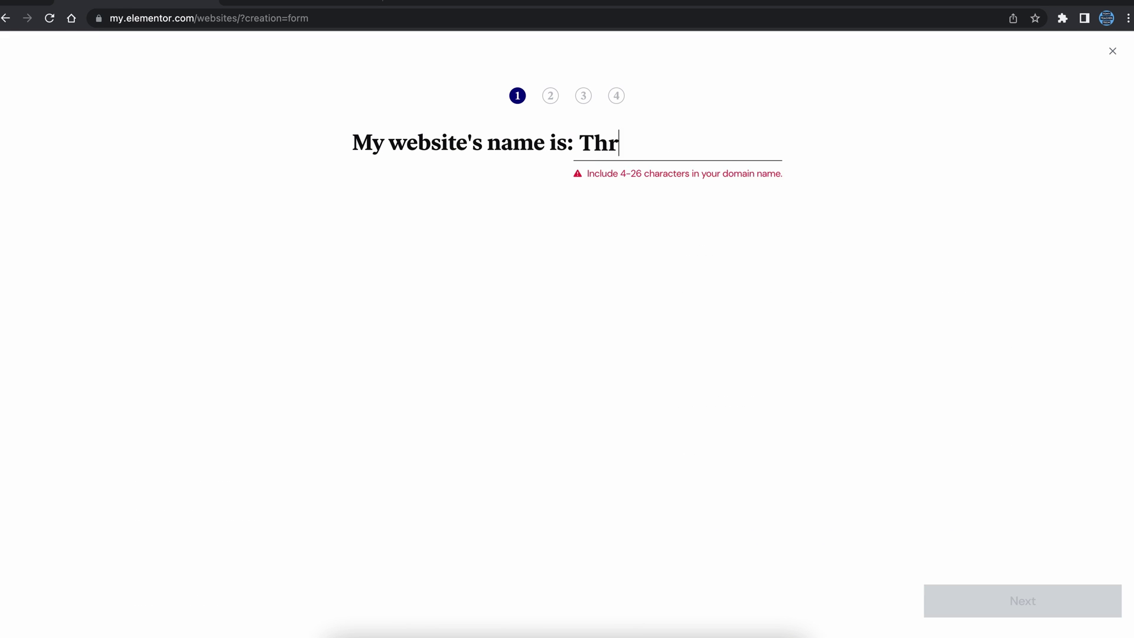
- Enter the site name, choose Blog as the website type, and start from scratch instead of a kit
{"action": "type", "text": "ifty"}
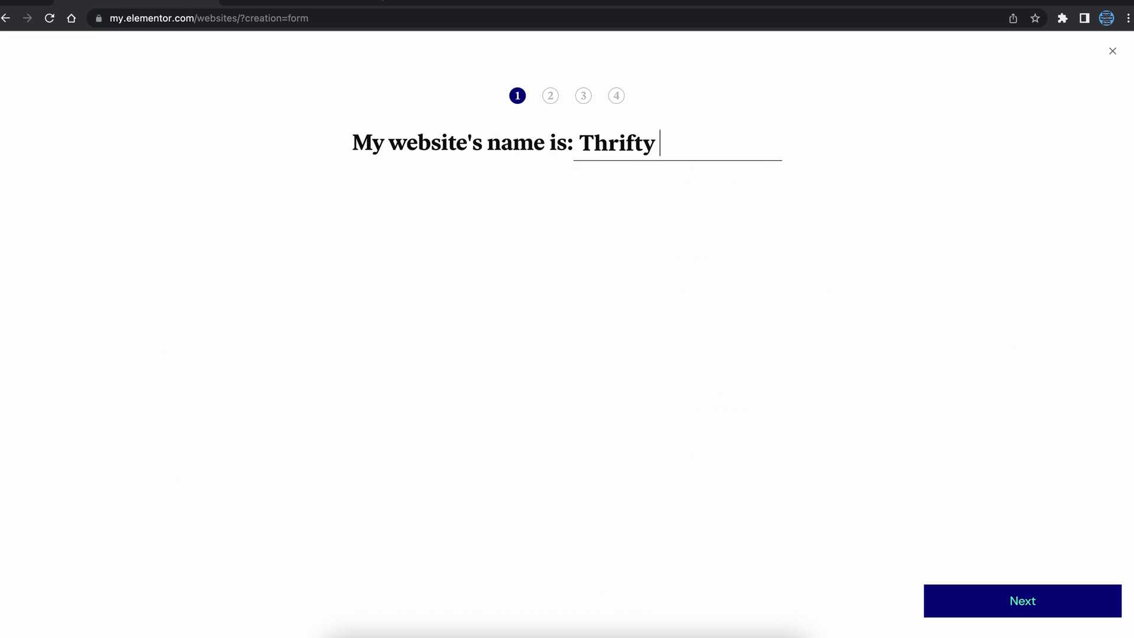
{"action": "left_click", "coordinate": [980, 600]}
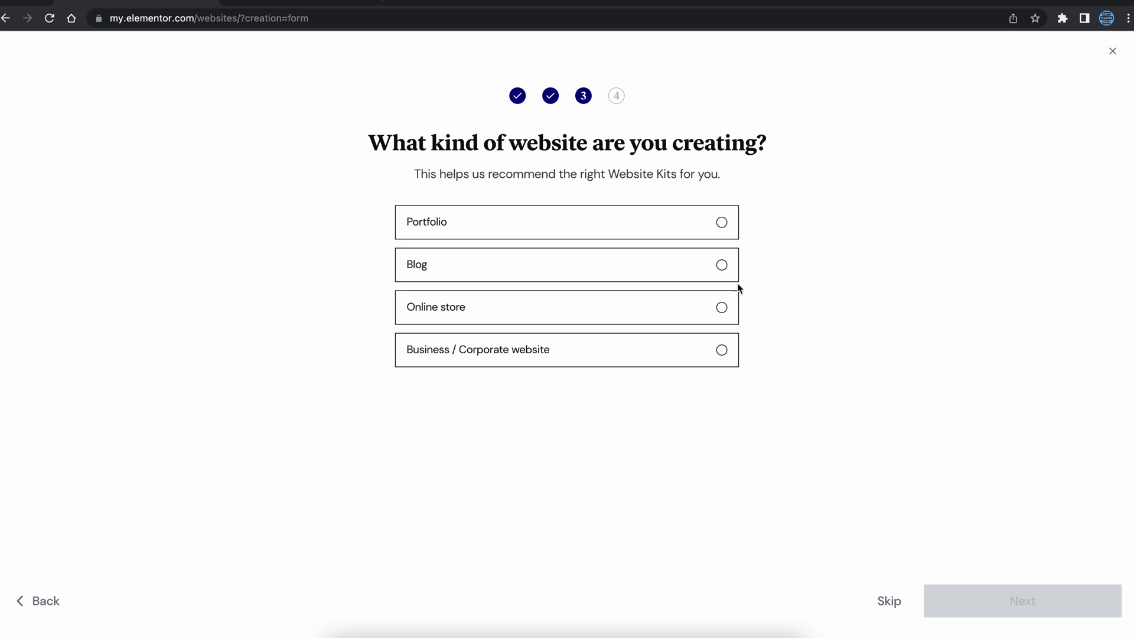
{"action": "left_click", "coordinate": [723, 267]}
{"action": "left_click", "coordinate": [1097, 606]}
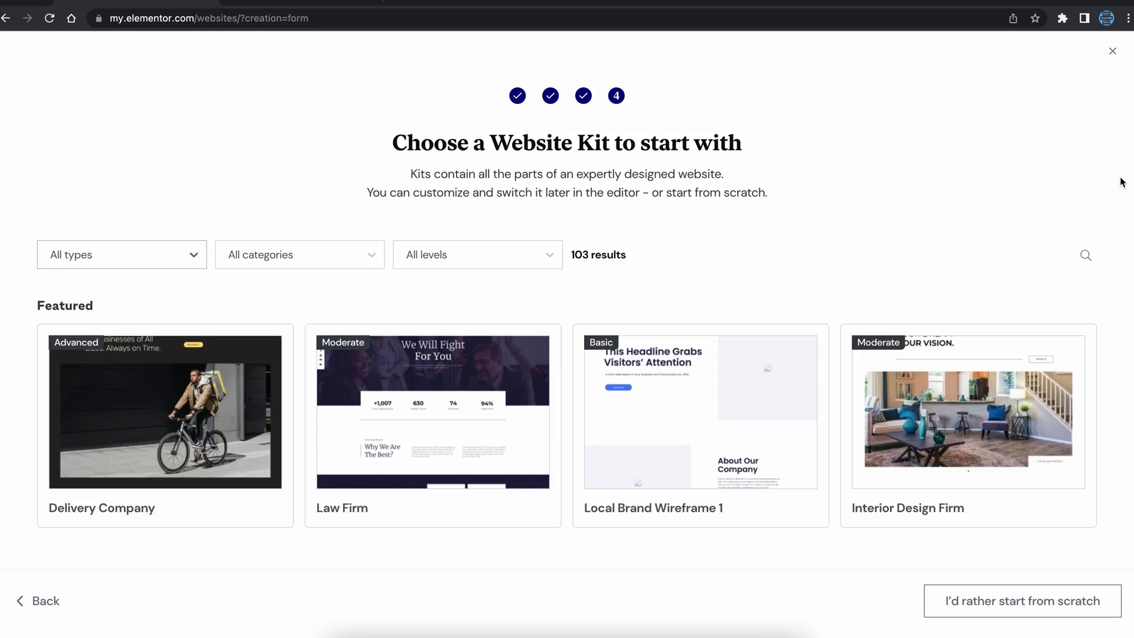
{"action": "scroll", "coordinate": [1121, 180], "scroll_direction": "down", "scroll_amount": 20}
{"action": "scroll", "coordinate": [1120, 181], "scroll_direction": "up", "scroll_amount": 20}
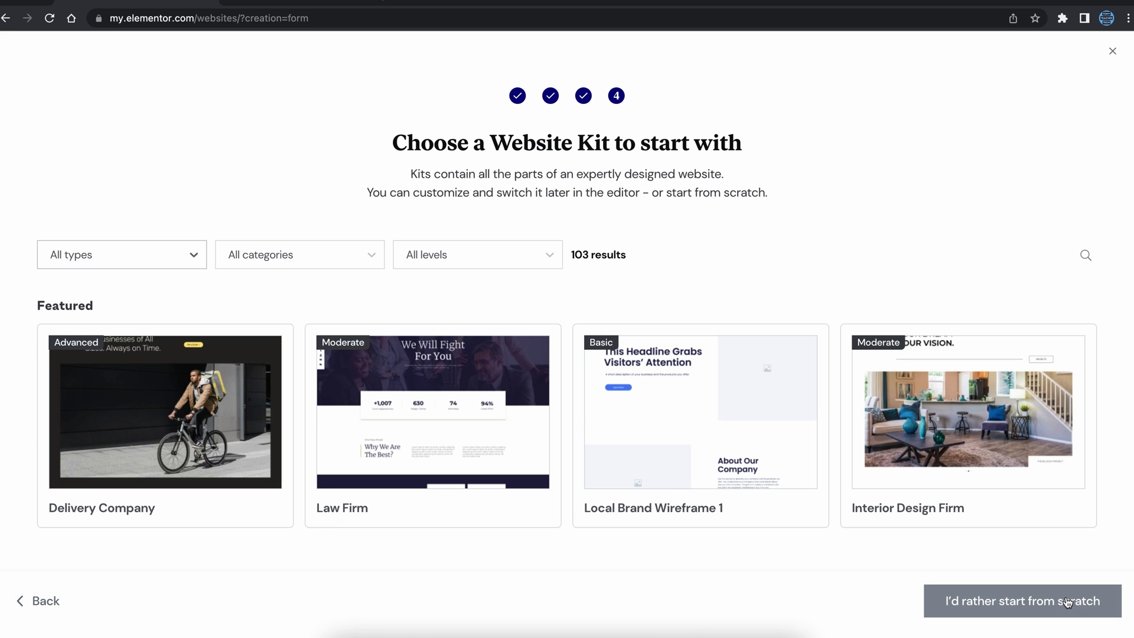
{"action": "left_click", "coordinate": [1067, 603]}
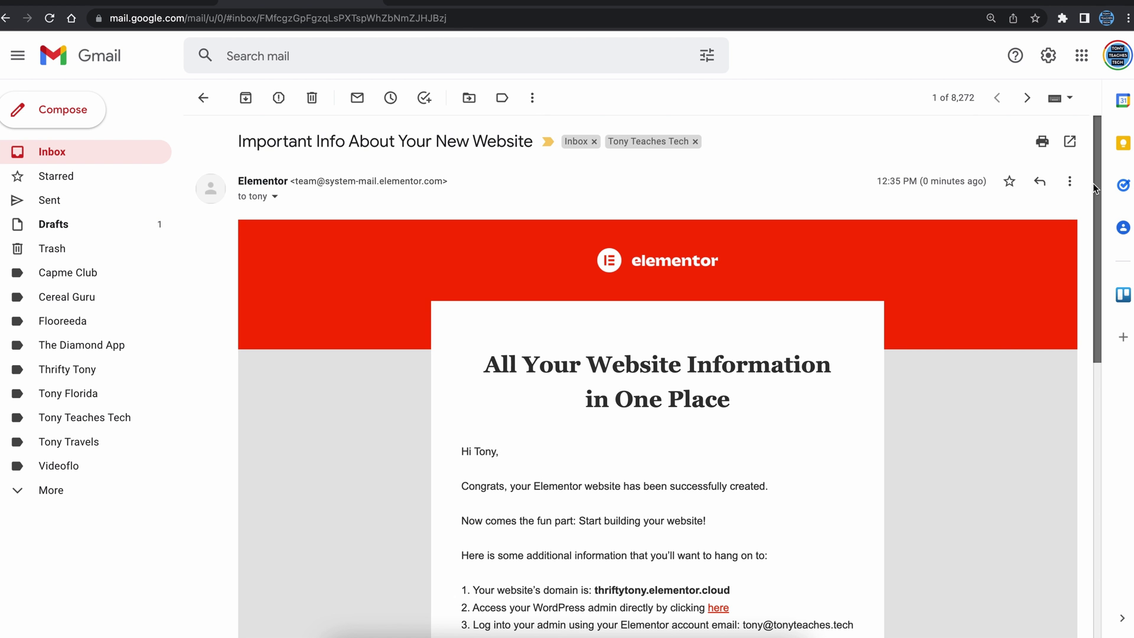
- Scroll through Elementor's 'Important Info About Your New Website' email in Gmail
{"action": "left_click_drag", "start_coordinate": [1092, 186], "coordinate": [1106, 296]}
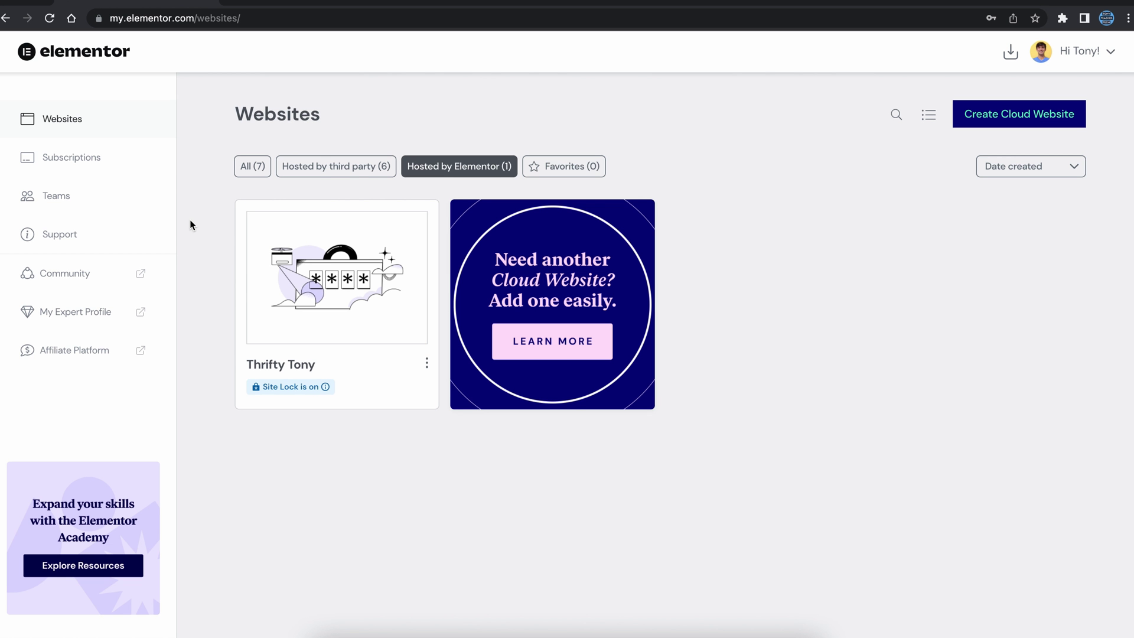
- Open the site's WordPress dashboard and move all sample posts to the trash
{"action": "mouse_move", "coordinate": [298, 207]}
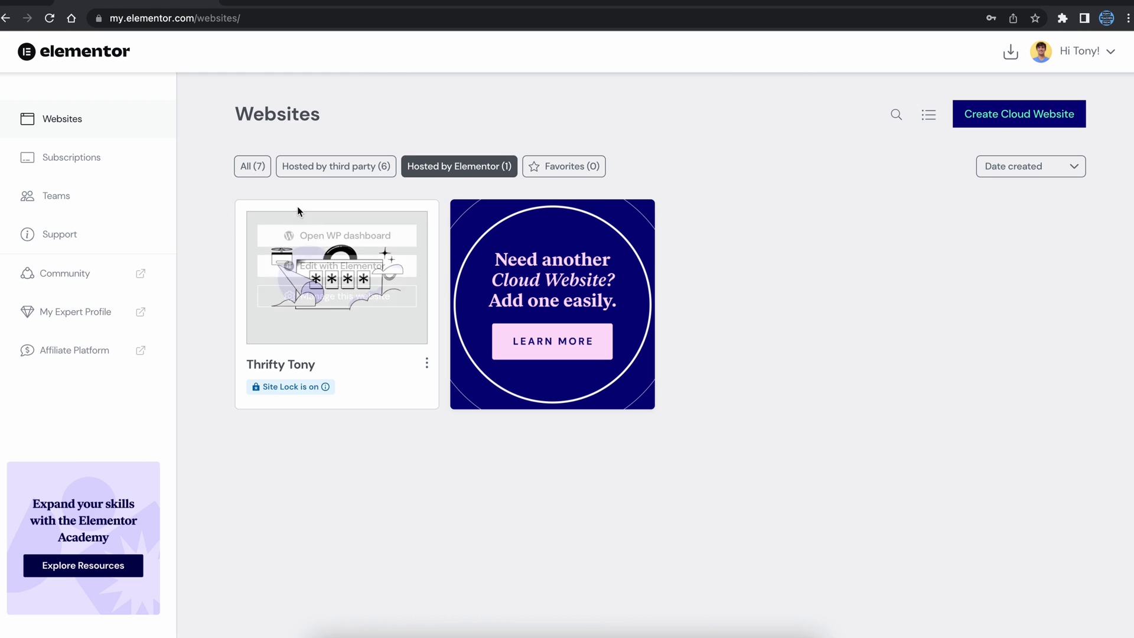
{"action": "left_click", "coordinate": [313, 234]}
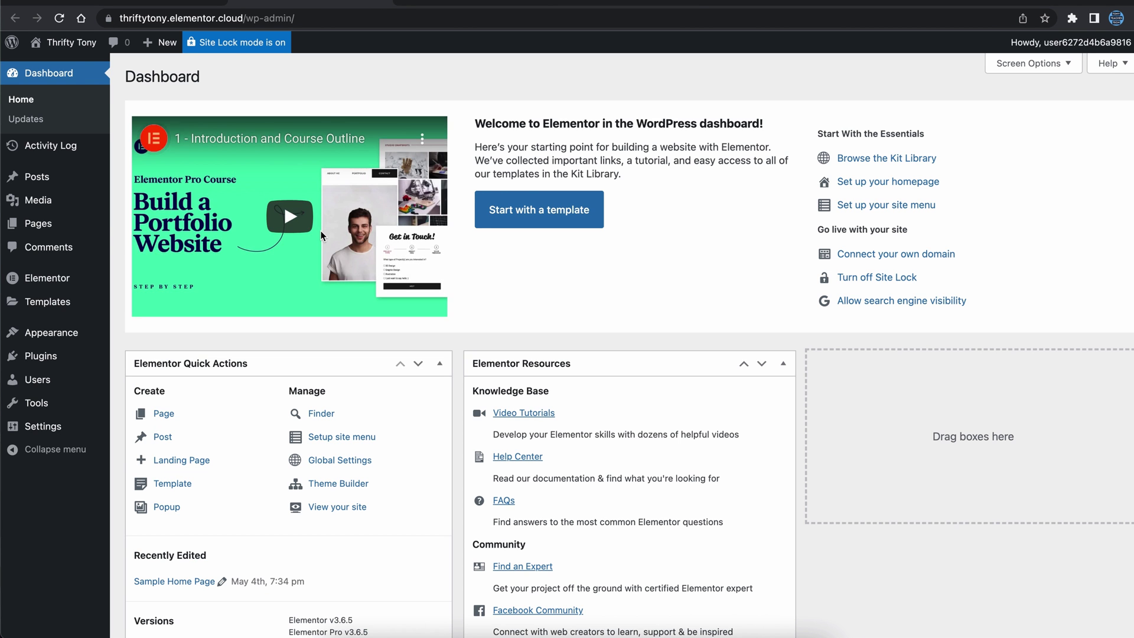
{"action": "left_click", "coordinate": [138, 154]}
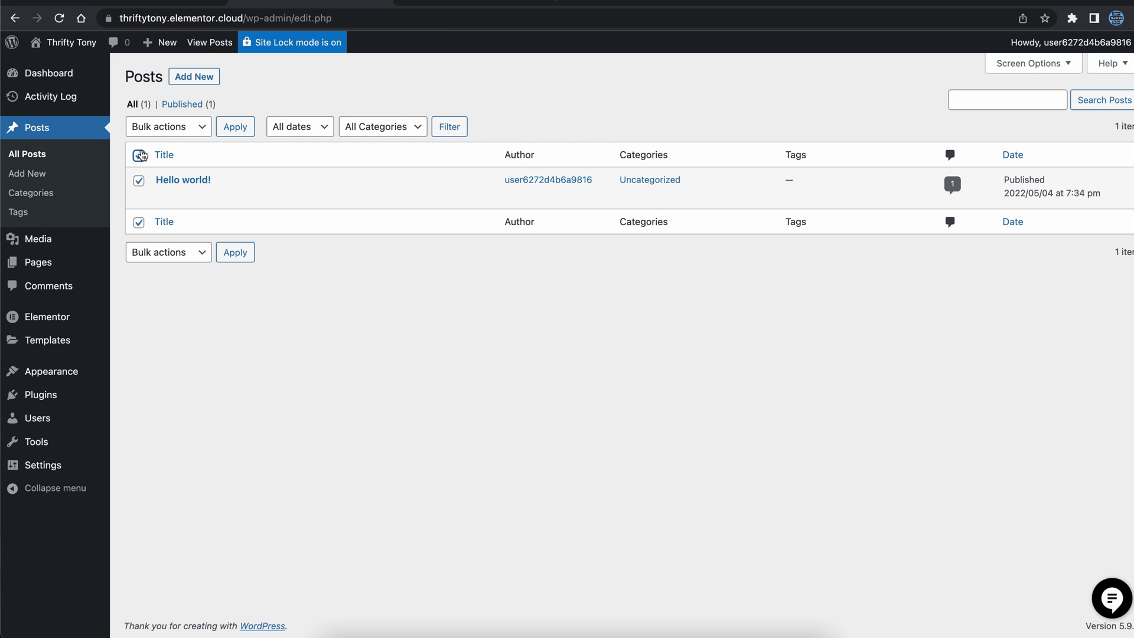
{"action": "left_click", "coordinate": [168, 126]}
{"action": "left_click", "coordinate": [152, 157]}
- Trash all sample pages and delete the Hello Dolly plugin
{"action": "left_click", "coordinate": [93, 256]}
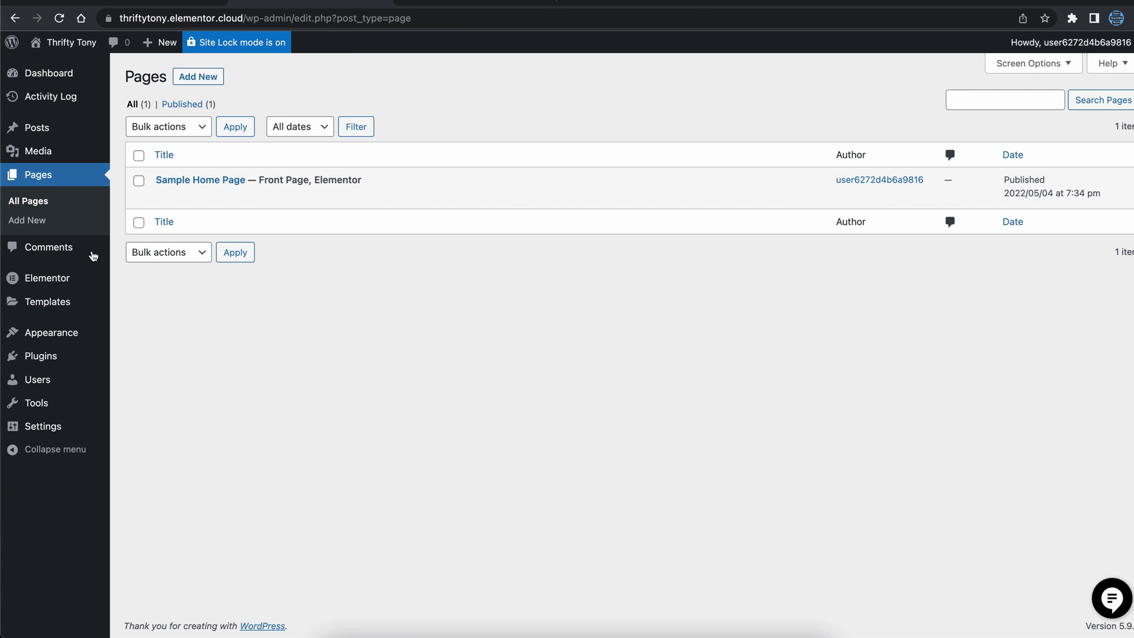
{"action": "left_click", "coordinate": [179, 126]}
{"action": "left_click", "coordinate": [172, 155]}
{"action": "left_click", "coordinate": [235, 128]}
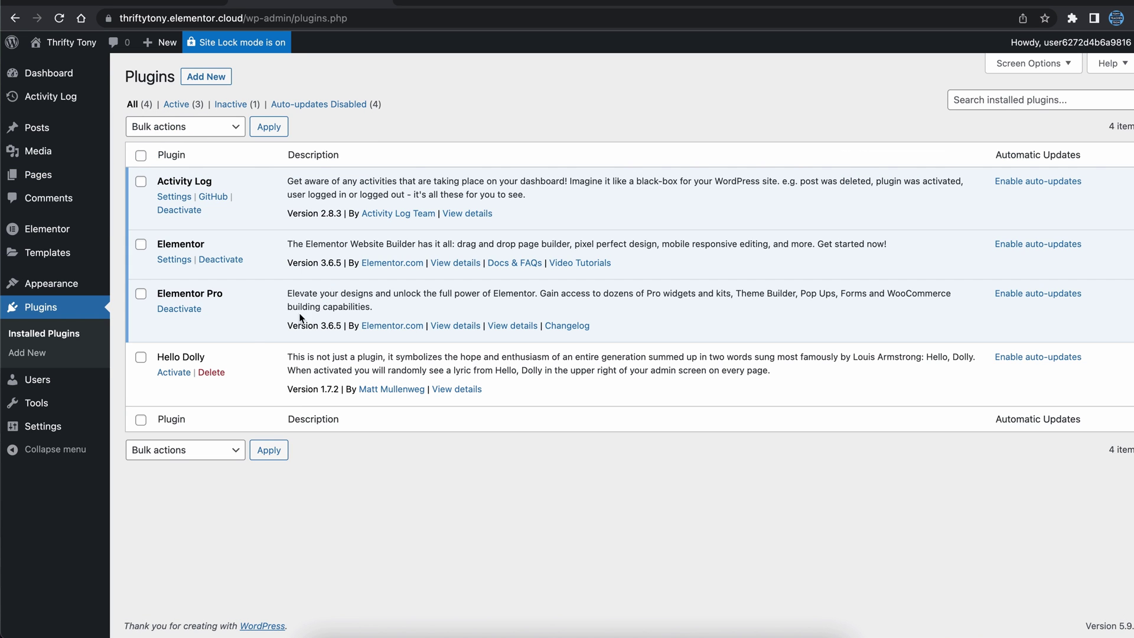
{"action": "left_click", "coordinate": [211, 373]}
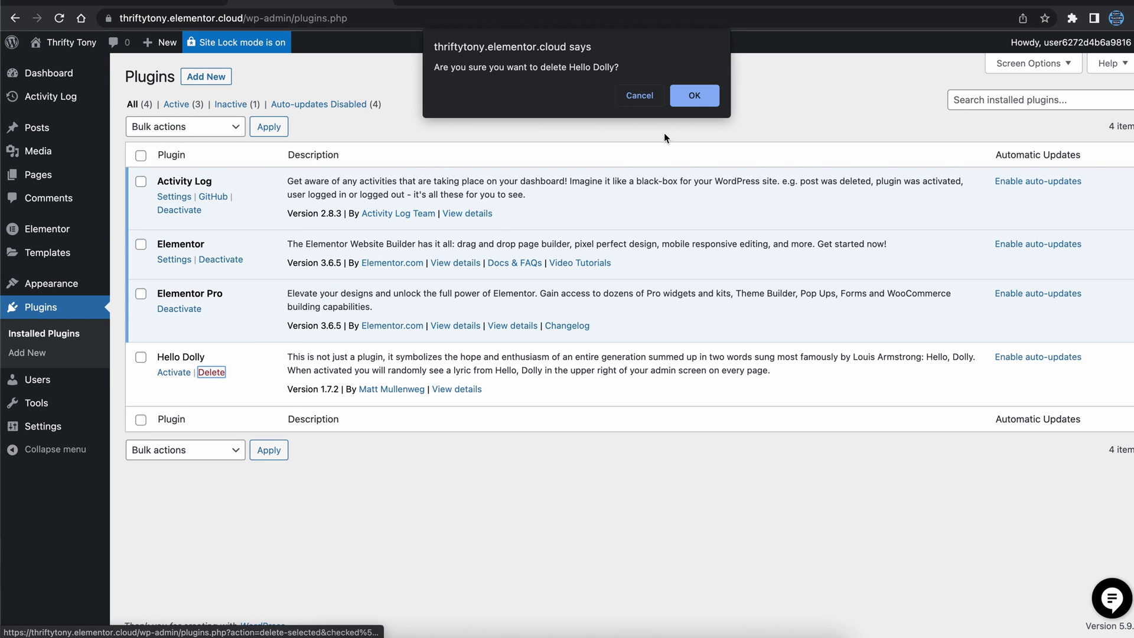
{"action": "left_click", "coordinate": [700, 102]}
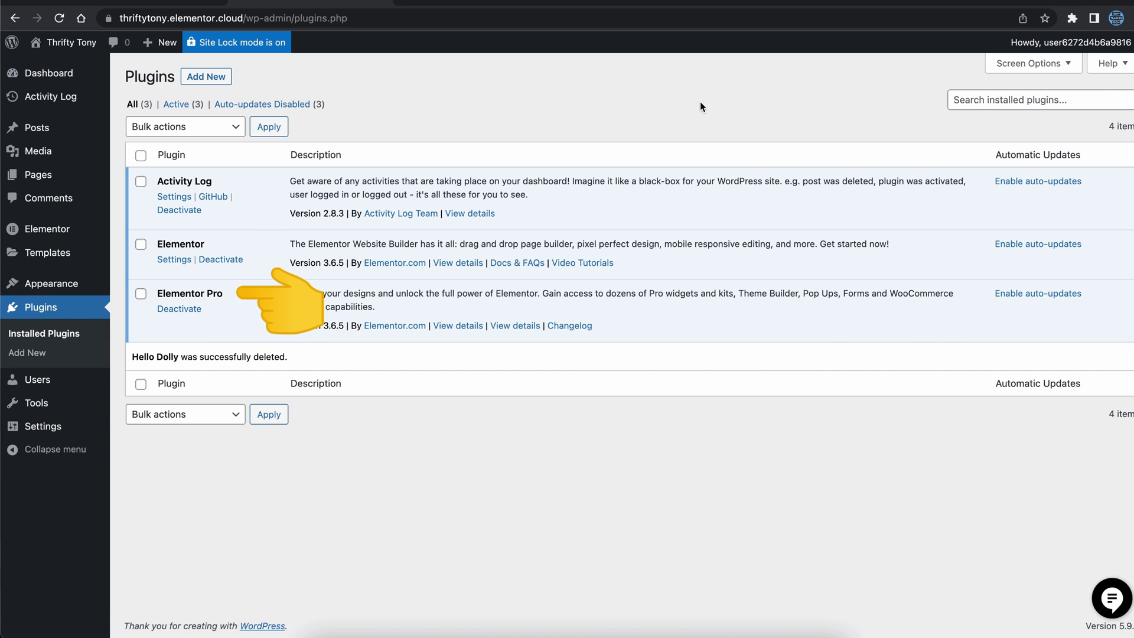
- Change the profile nickname to Tony, display it publicly, and paste a new password
{"action": "left_click", "coordinate": [82, 383]}
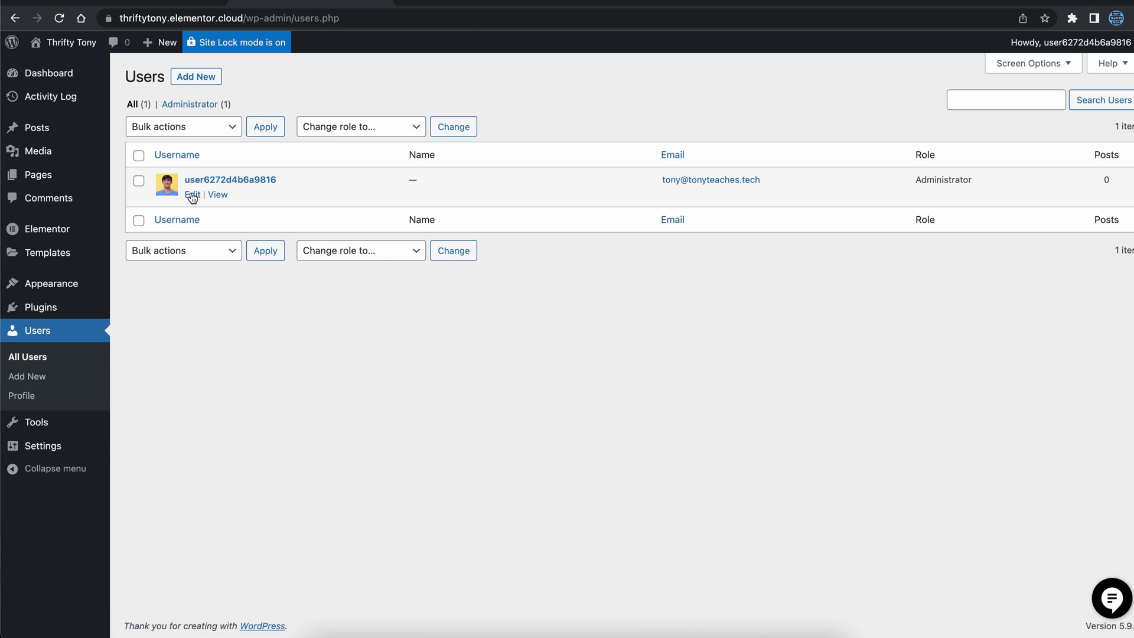
{"action": "left_click", "coordinate": [192, 197]}
{"action": "scroll", "coordinate": [252, 396], "scroll_direction": "down", "scroll_amount": 5}
{"action": "double_click", "coordinate": [354, 304]}
{"action": "key", "text": "BackSpace"}
{"action": "type", "text": "Tony"}
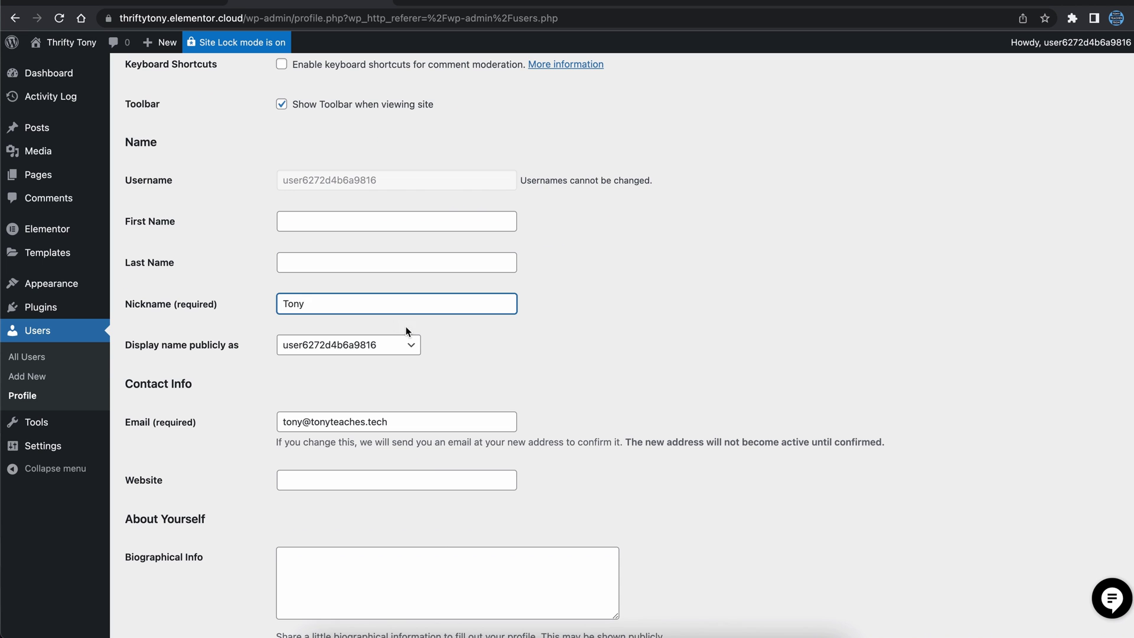
{"action": "left_click", "coordinate": [411, 353]}
{"action": "left_click", "coordinate": [398, 364]}
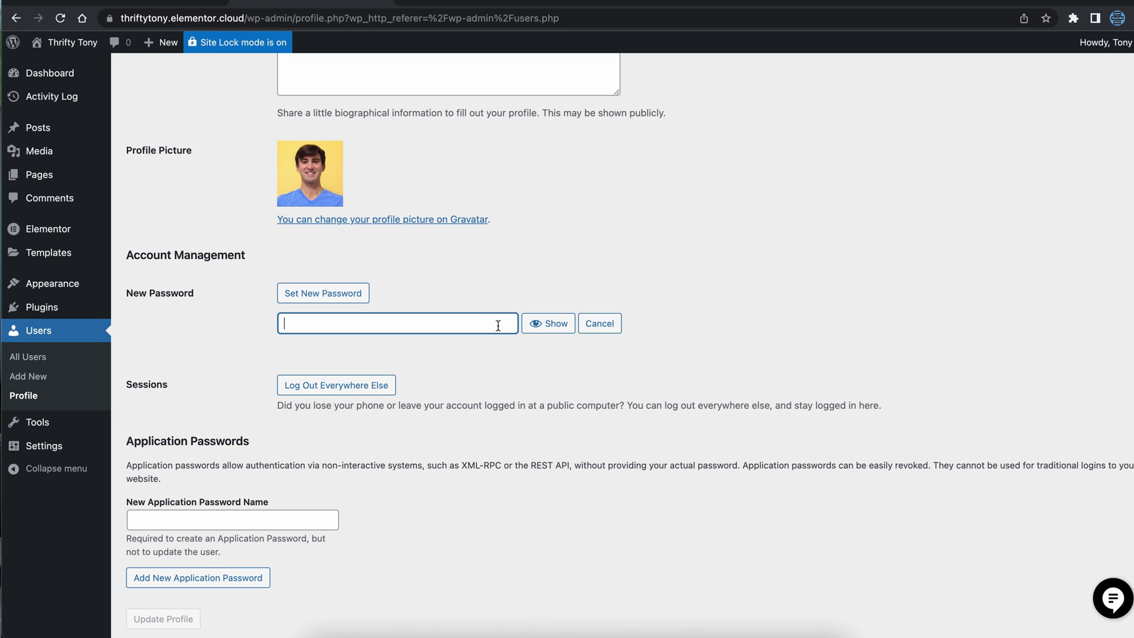
{"action": "key", "text": "super+v"}
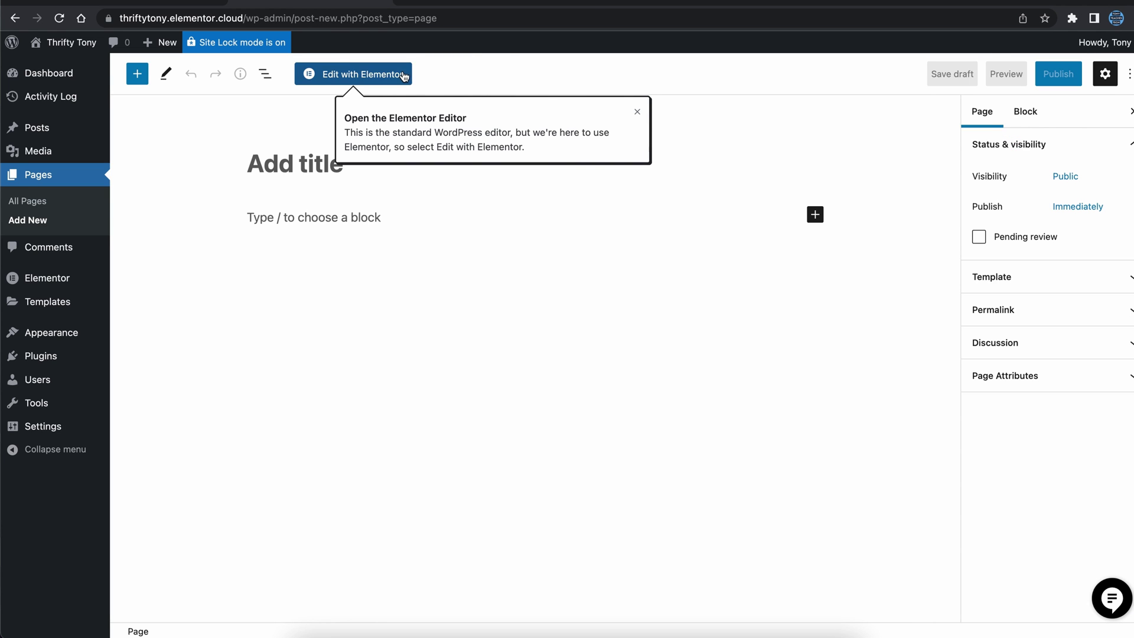
- Open the new page in Elementor, title it Home in Page Settings, and hide the title
{"action": "left_click", "coordinate": [404, 77]}
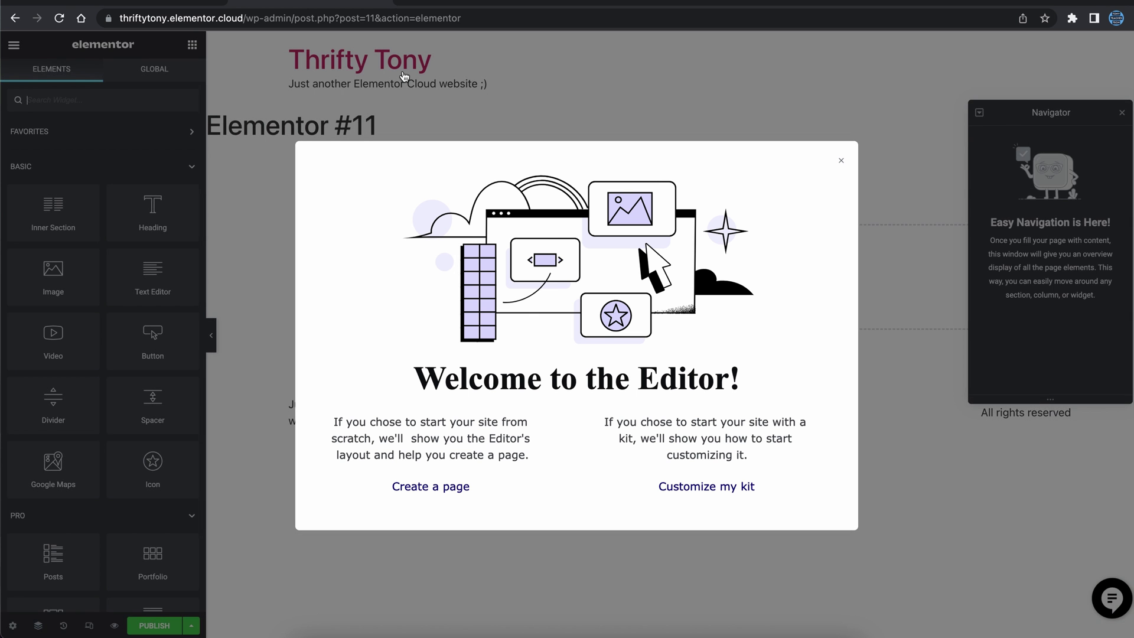
{"action": "left_click", "coordinate": [648, 126]}
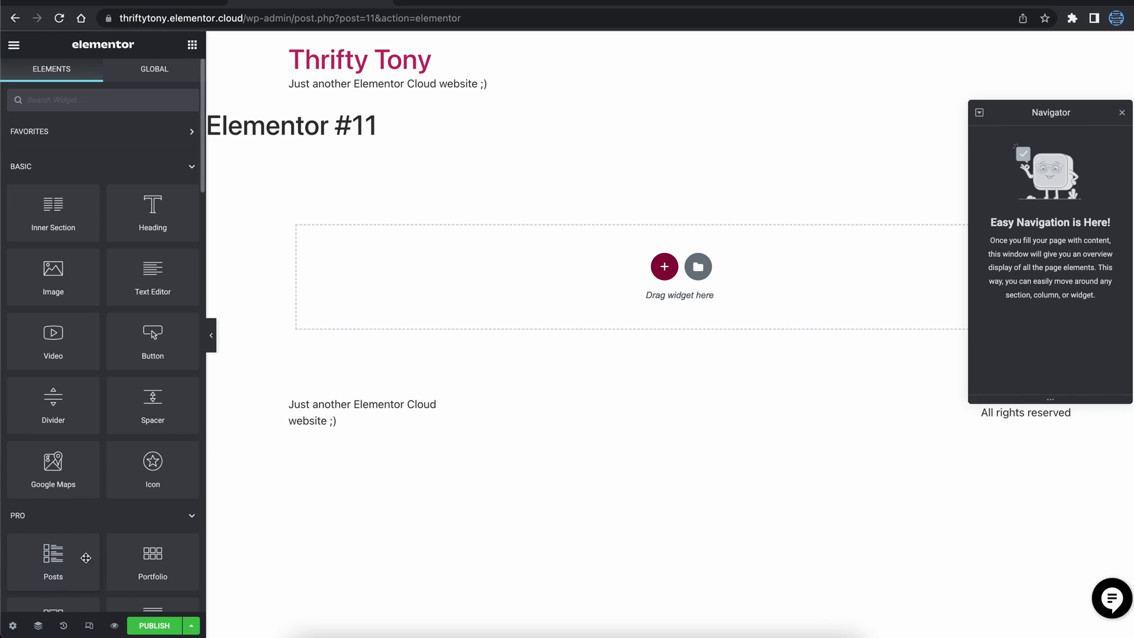
{"action": "left_click", "coordinate": [14, 626]}
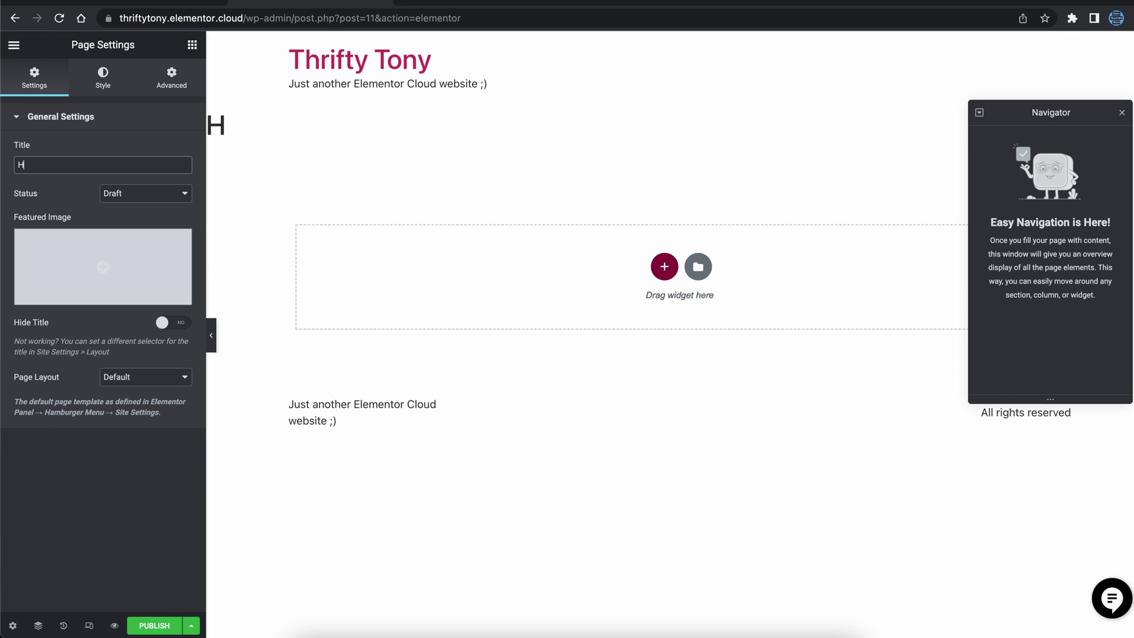
{"action": "type", "text": "e"}
{"action": "left_click", "coordinate": [166, 324]}
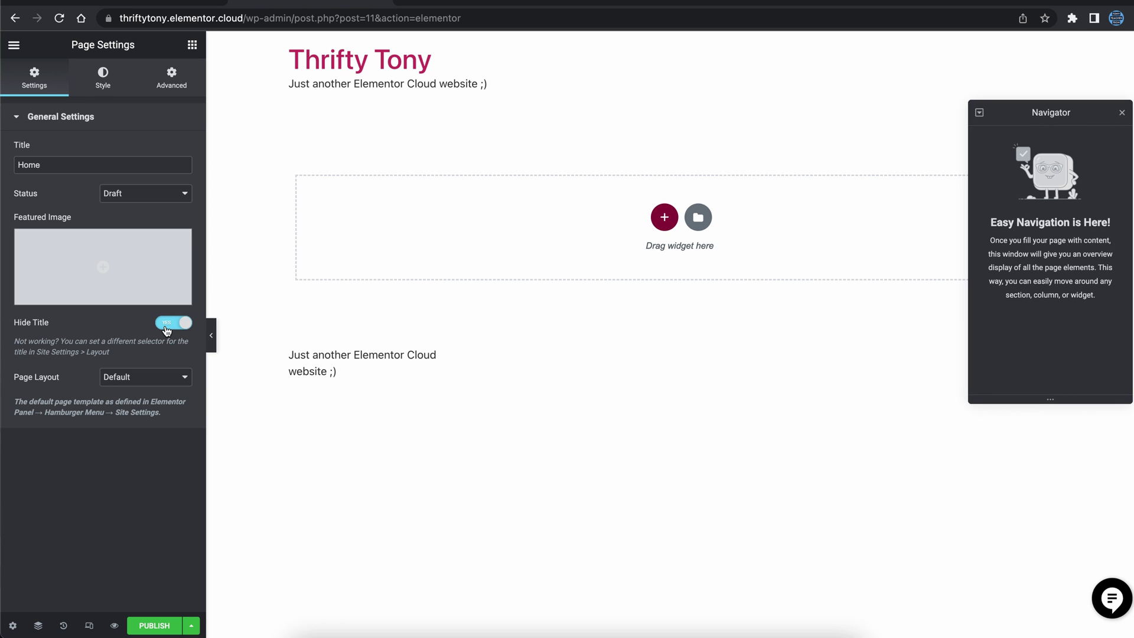
{"action": "left_click", "coordinate": [193, 45]}
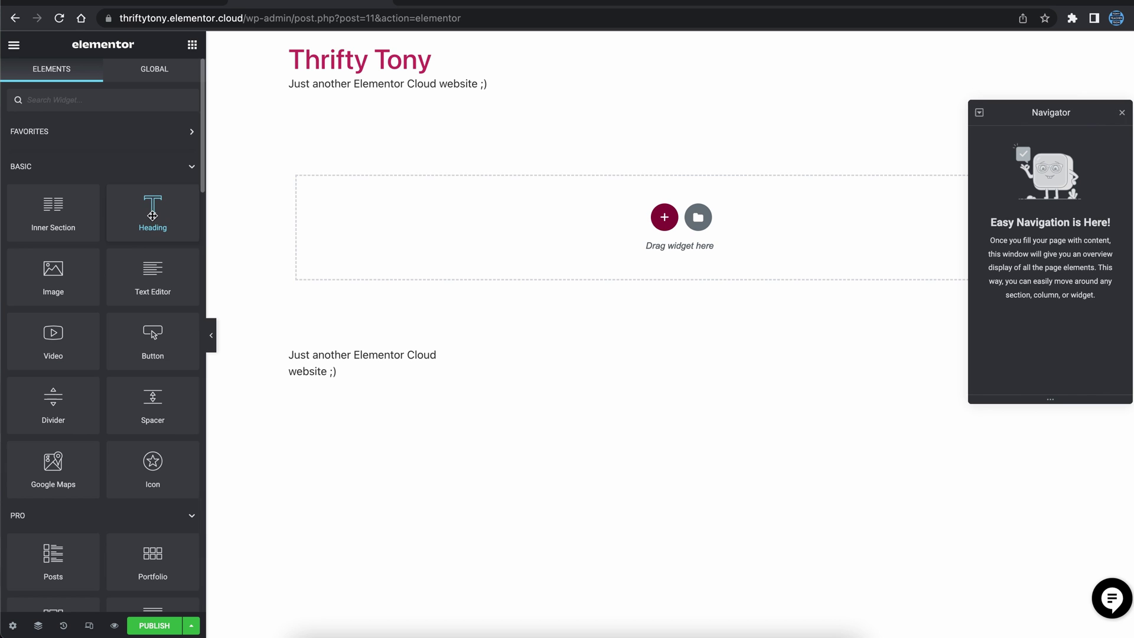
- Add a centred grey 'Thrifty Tony' heading at the top of the page
{"action": "left_click_drag", "start_coordinate": [153, 216], "coordinate": [617, 215]}
{"action": "triple_click", "coordinate": [463, 117]}
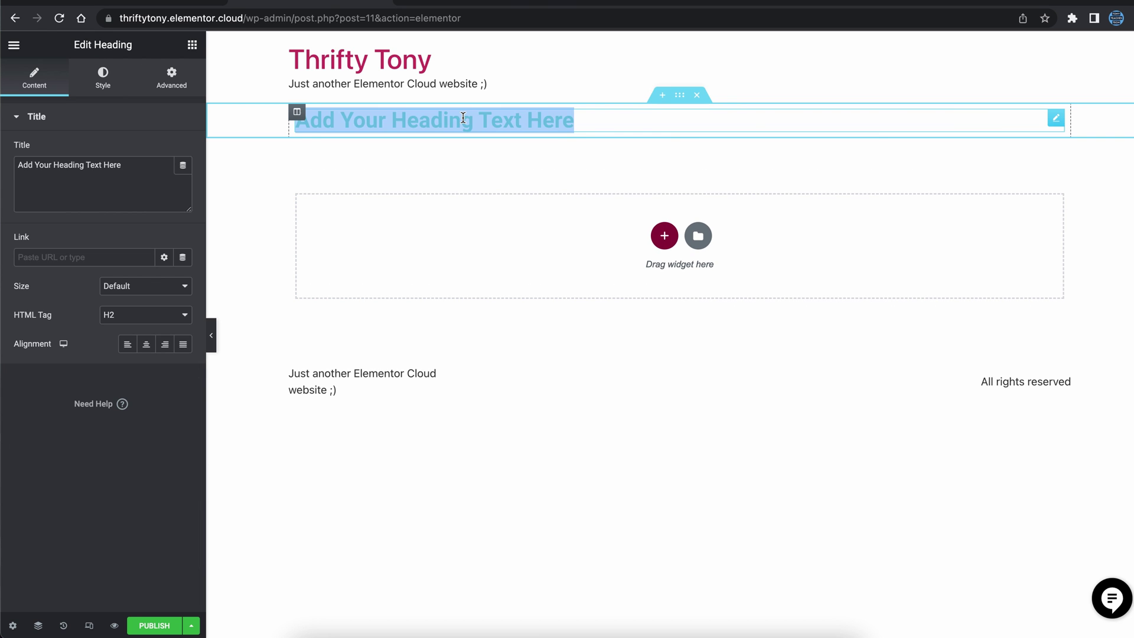
{"action": "type", "text": "Thrifty Tony"}
{"action": "left_click", "coordinate": [146, 343]}
{"action": "left_click", "coordinate": [103, 77]}
{"action": "left_click", "coordinate": [183, 150]}
{"action": "left_click_drag", "start_coordinate": [71, 268], "coordinate": [54, 293]}
{"action": "left_click", "coordinate": [169, 527]}
{"action": "left_click", "coordinate": [183, 179]}
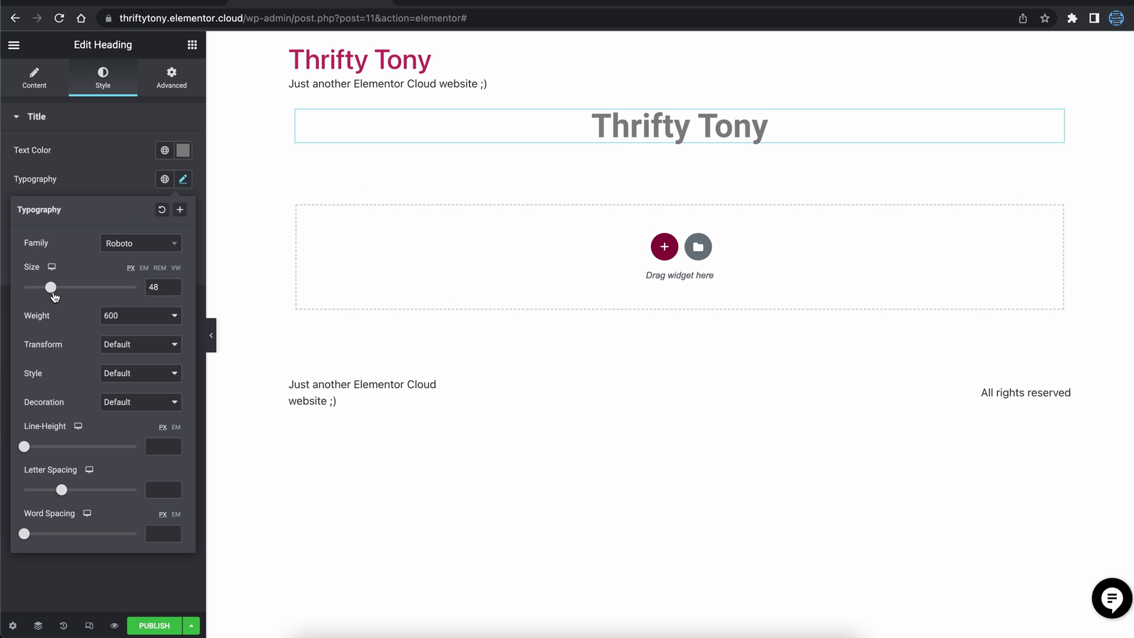
- Add a centred #939393 grey 'Save Money. Make Money.' subheading with a larger font size
{"action": "left_click", "coordinate": [192, 44]}
{"action": "left_click_drag", "start_coordinate": [152, 194], "coordinate": [472, 167]}
{"action": "type", "text": "Save Money. Make Money."}
{"action": "left_click", "coordinate": [146, 343]}
{"action": "left_click", "coordinate": [103, 77]}
{"action": "left_click", "coordinate": [183, 150]}
{"action": "left_click_drag", "start_coordinate": [71, 248], "coordinate": [2, 251]}
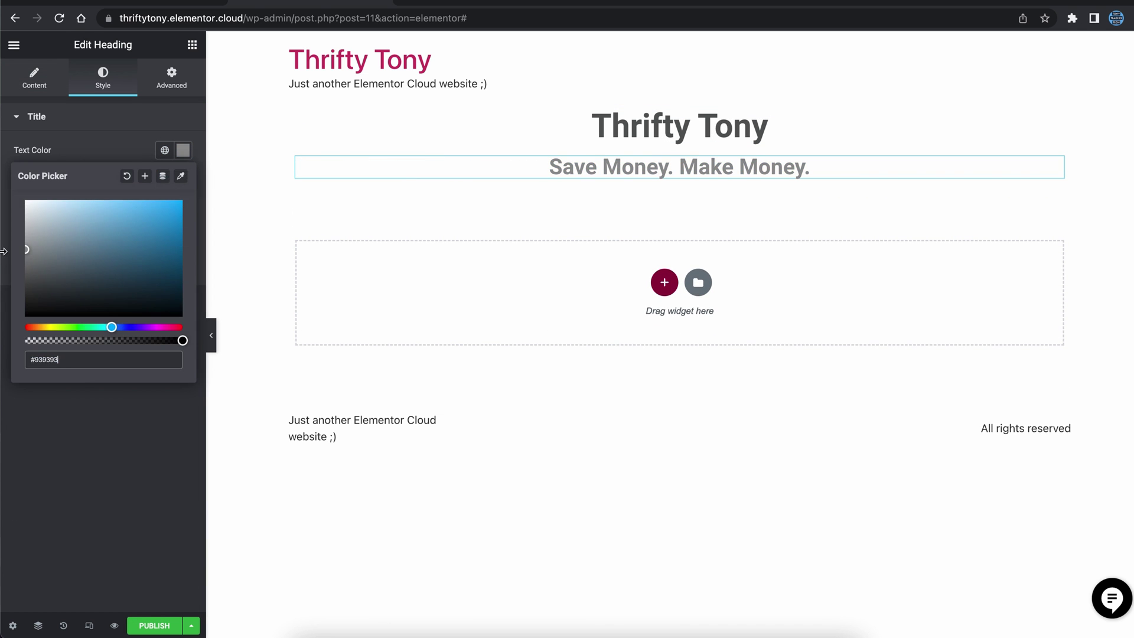
{"action": "left_click", "coordinate": [169, 527]}
{"action": "left_click", "coordinate": [183, 179]}
{"action": "left_click_drag", "start_coordinate": [30, 287], "coordinate": [38, 287]}
{"action": "left_click", "coordinate": [664, 276]}
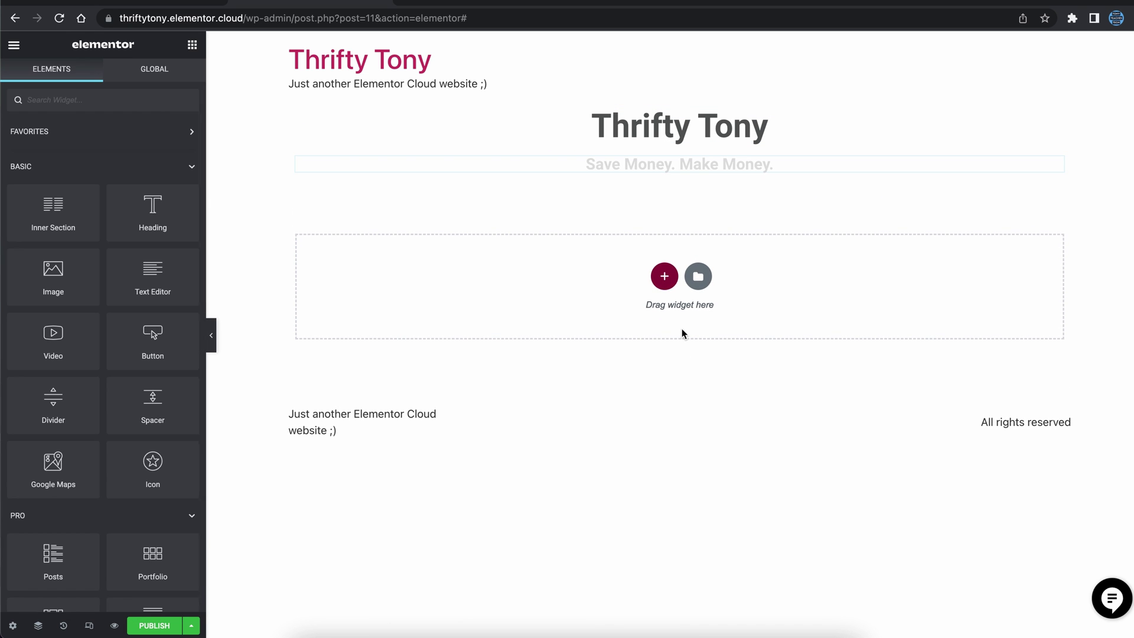
- Add a three-column section with Animated Headline and Call to Action widgets in its columns
{"action": "left_click", "coordinate": [640, 308]}
{"action": "left_click", "coordinate": [192, 45]}
{"action": "type", "text": "anim"}
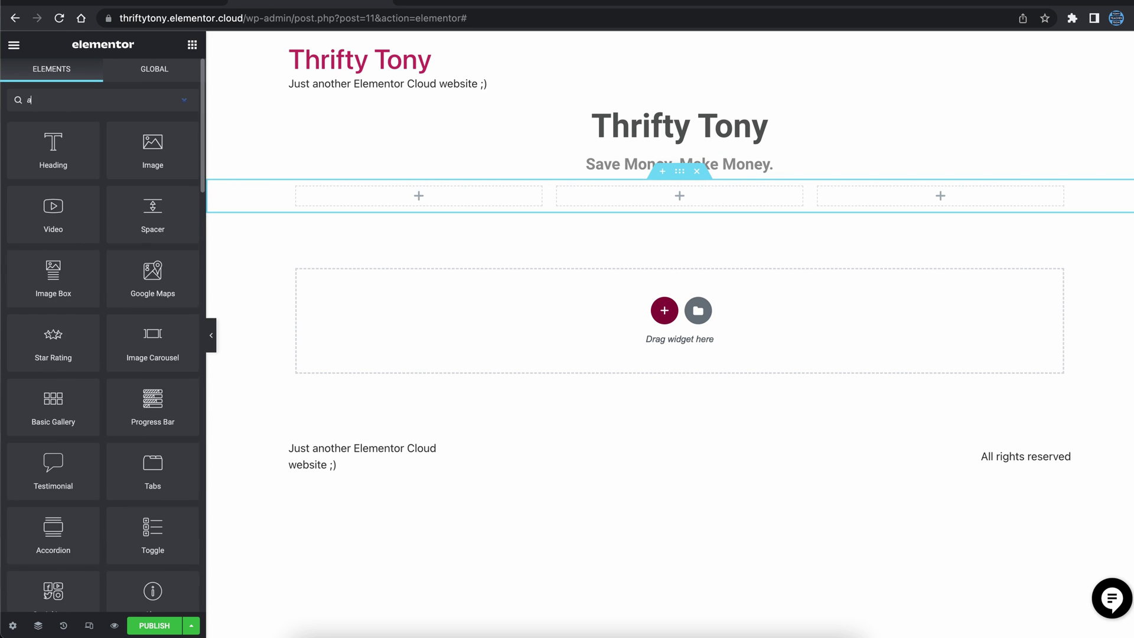
{"action": "type", "text": "ate"}
{"action": "left_click_drag", "start_coordinate": [53, 149], "coordinate": [402, 200]}
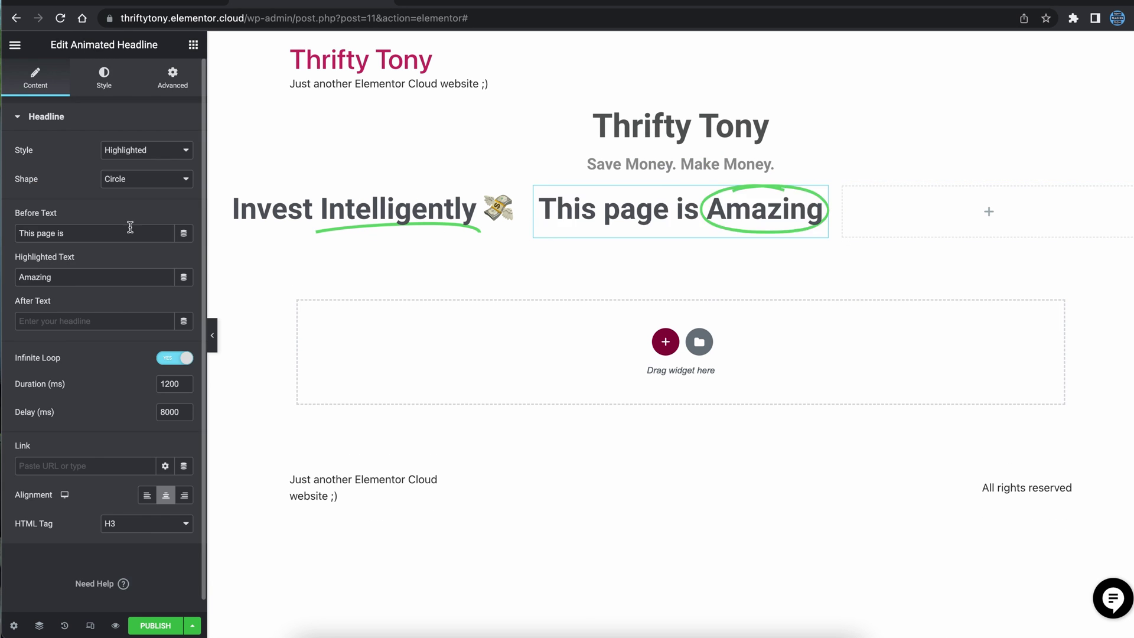
{"action": "left_click_drag", "start_coordinate": [53, 253], "coordinate": [946, 235]}
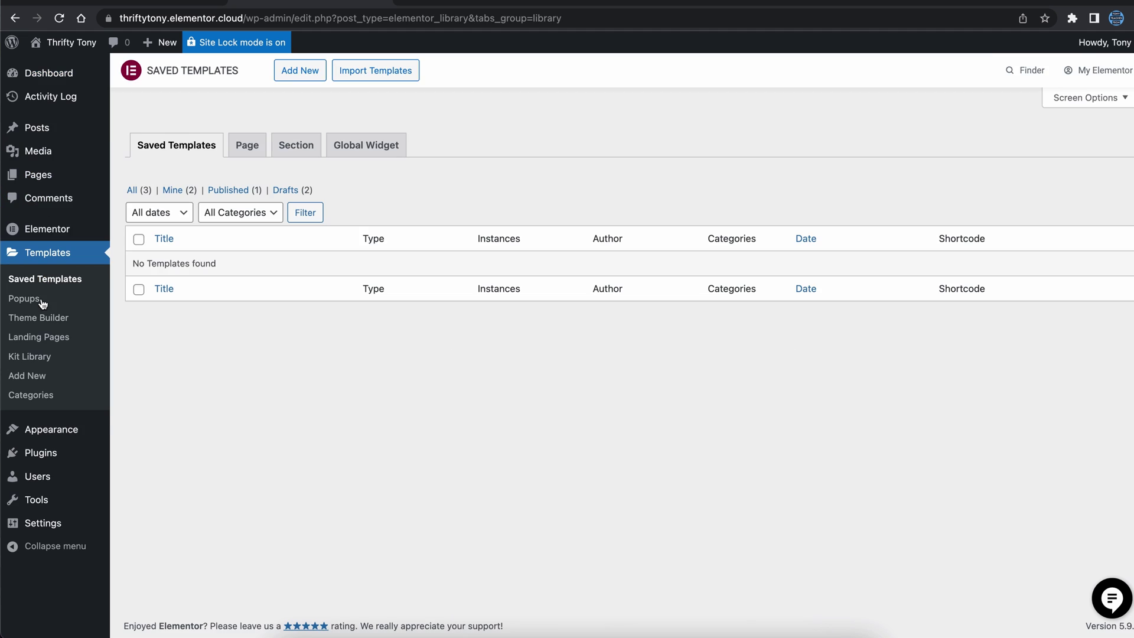
- Create a new Header-type template named 'Site Header'
{"action": "left_click", "coordinate": [298, 70]}
{"action": "left_click", "coordinate": [598, 330]}
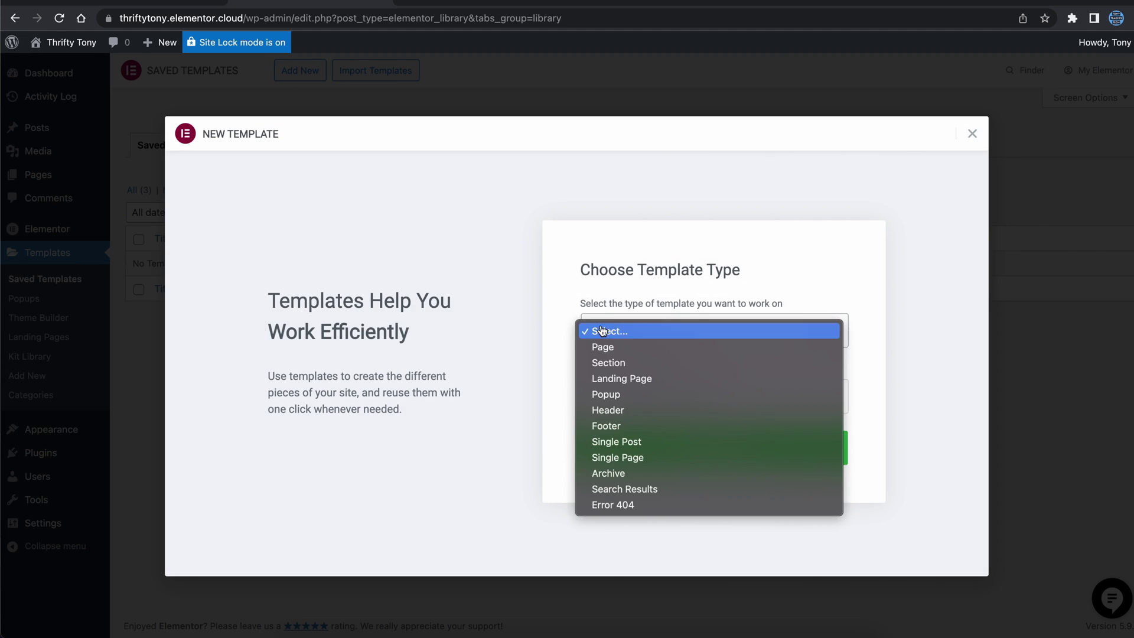
{"action": "left_click", "coordinate": [625, 412]}
{"action": "type", "text": "Site Head"}
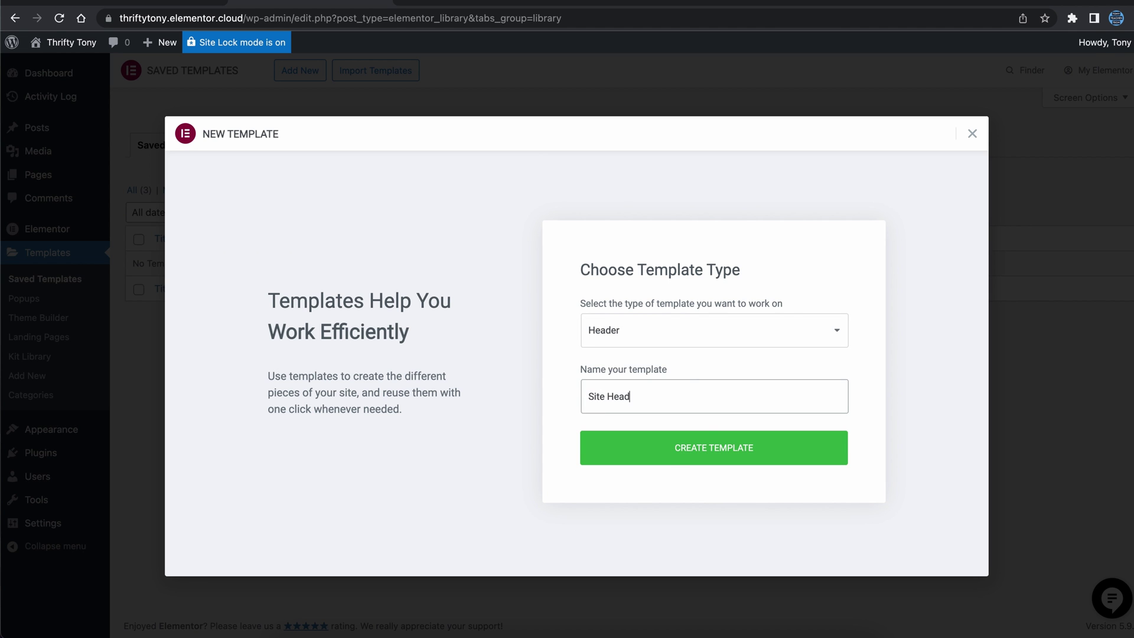
{"action": "type", "text": "er"}
{"action": "left_click", "coordinate": [677, 459]}
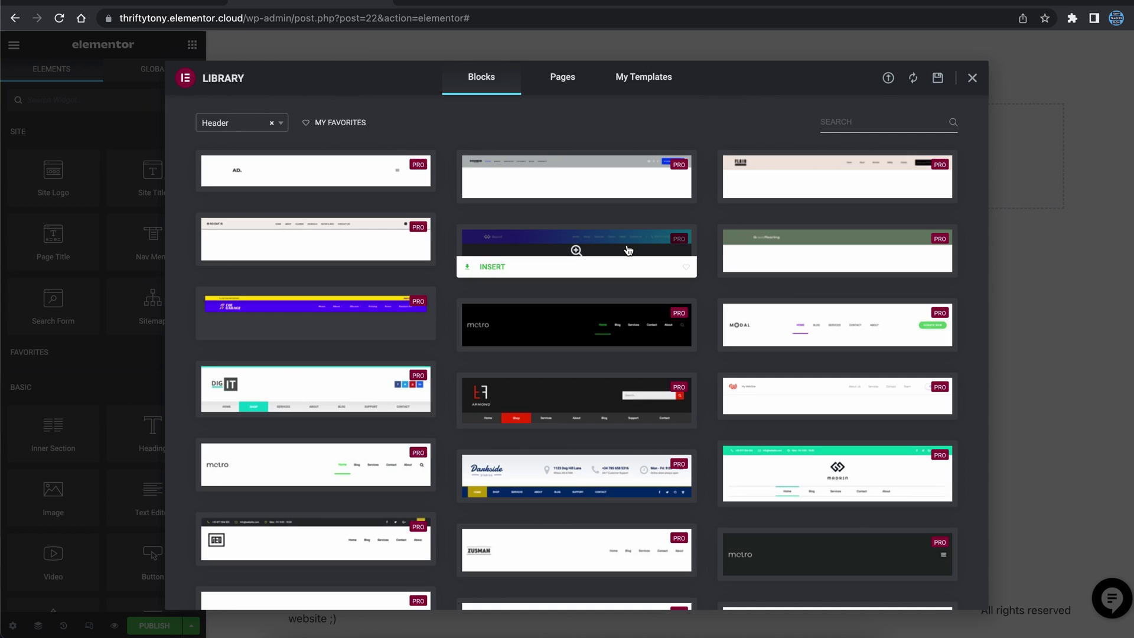
- Insert the Beyond header block and set its gradient's second colour to purple
{"action": "left_click", "coordinate": [576, 248]}
{"action": "left_click", "coordinate": [907, 78]}
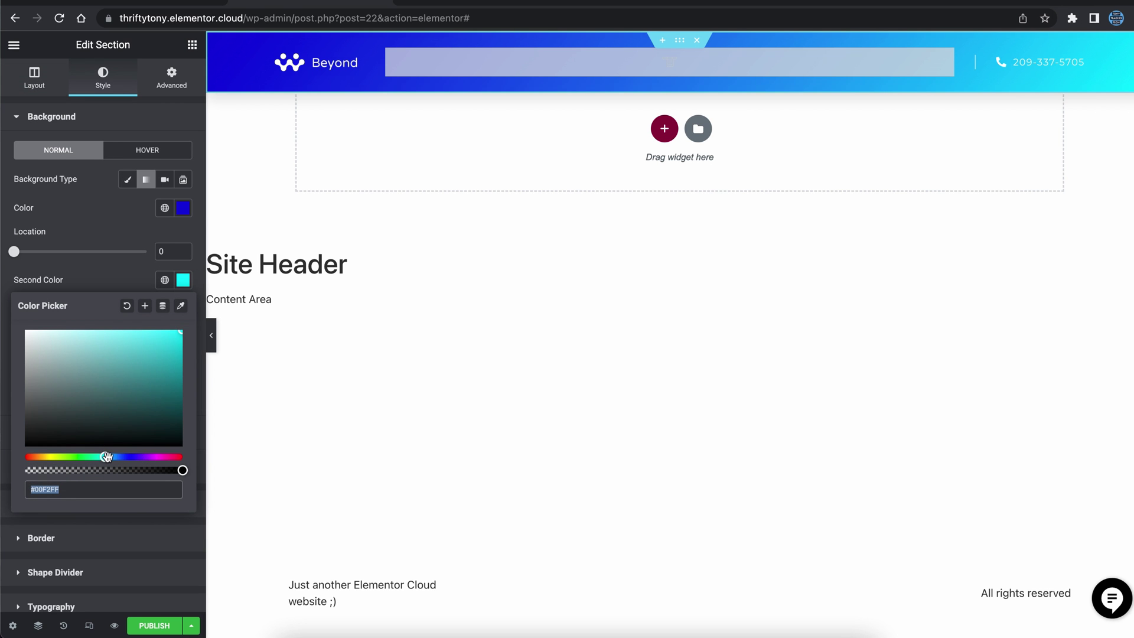
{"action": "left_click_drag", "start_coordinate": [106, 455], "coordinate": [152, 456]}
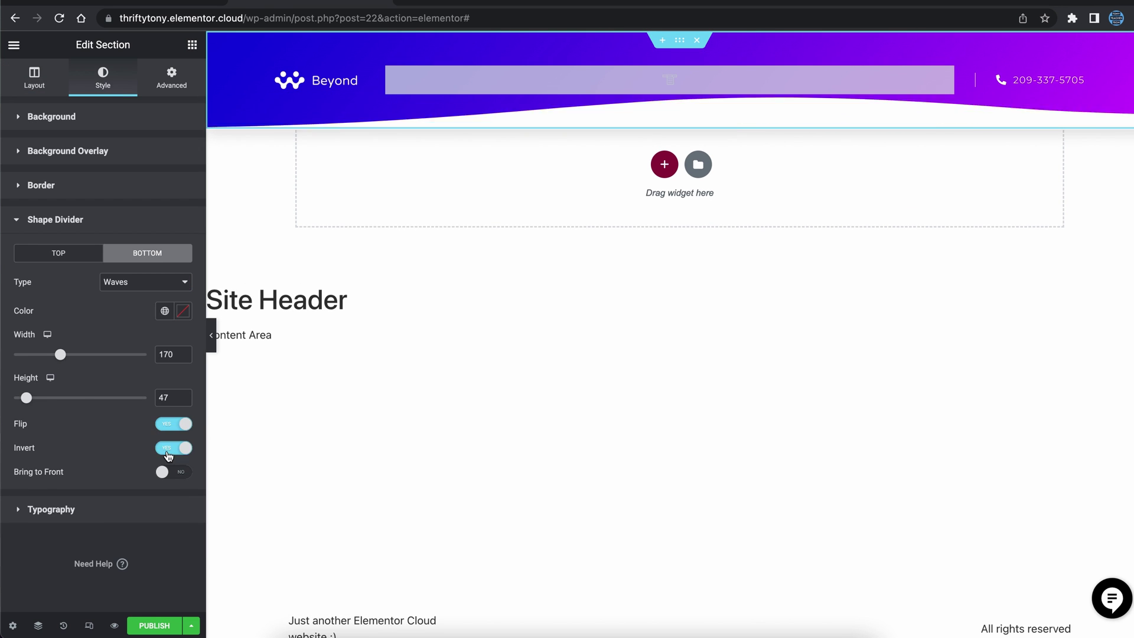
{"action": "left_click", "coordinate": [144, 281]}
- Replace the header's logo image with a 'Thrifty Tony' heading
{"action": "left_click", "coordinate": [294, 82]}
{"action": "right_click", "coordinate": [362, 72]}
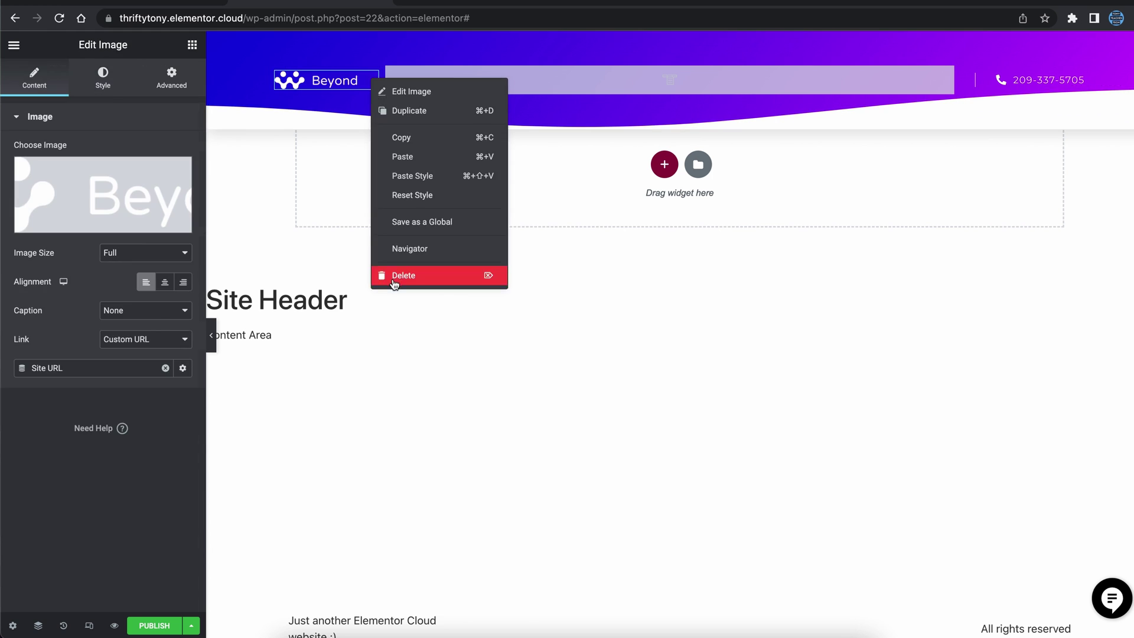
{"action": "left_click", "coordinate": [390, 275]}
{"action": "left_click_drag", "start_coordinate": [152, 448], "coordinate": [325, 80]}
{"action": "left_click", "coordinate": [89, 169]}
{"action": "key", "text": "ctrl+a"}
{"action": "type", "text": "Thrifty"}
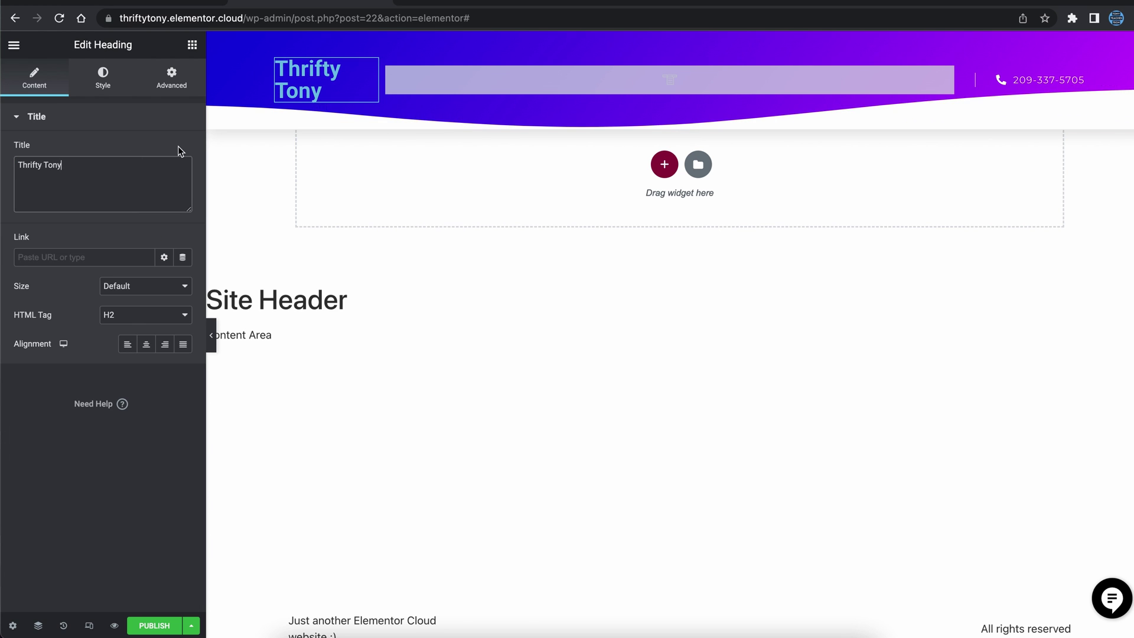
{"action": "key", "text": "shift+Tab"}
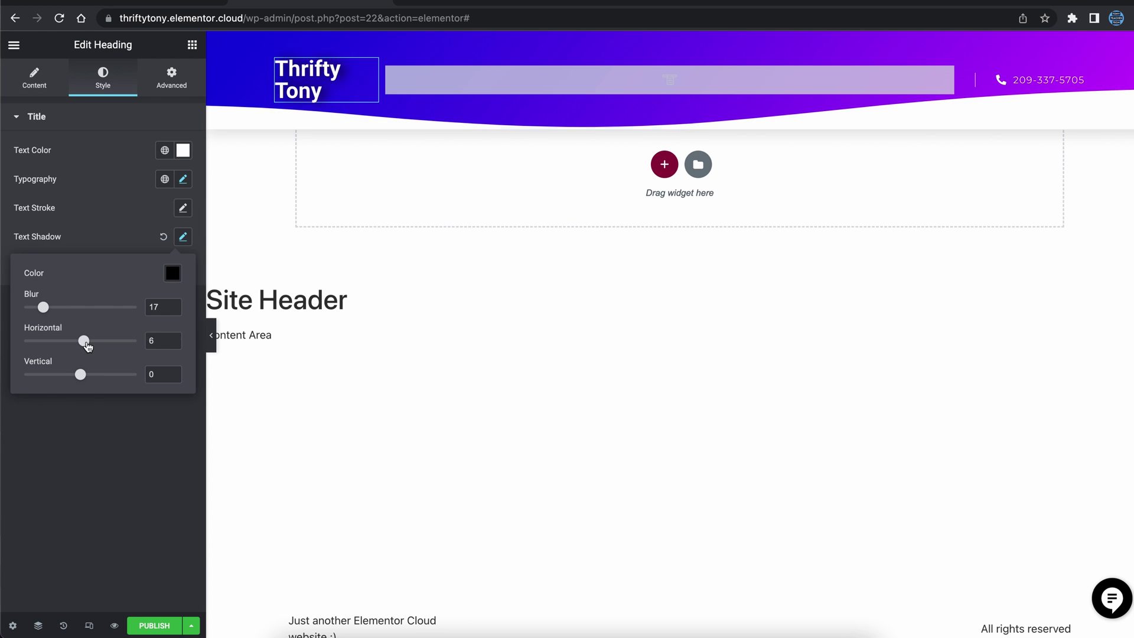
{"action": "left_click", "coordinate": [491, 84]}
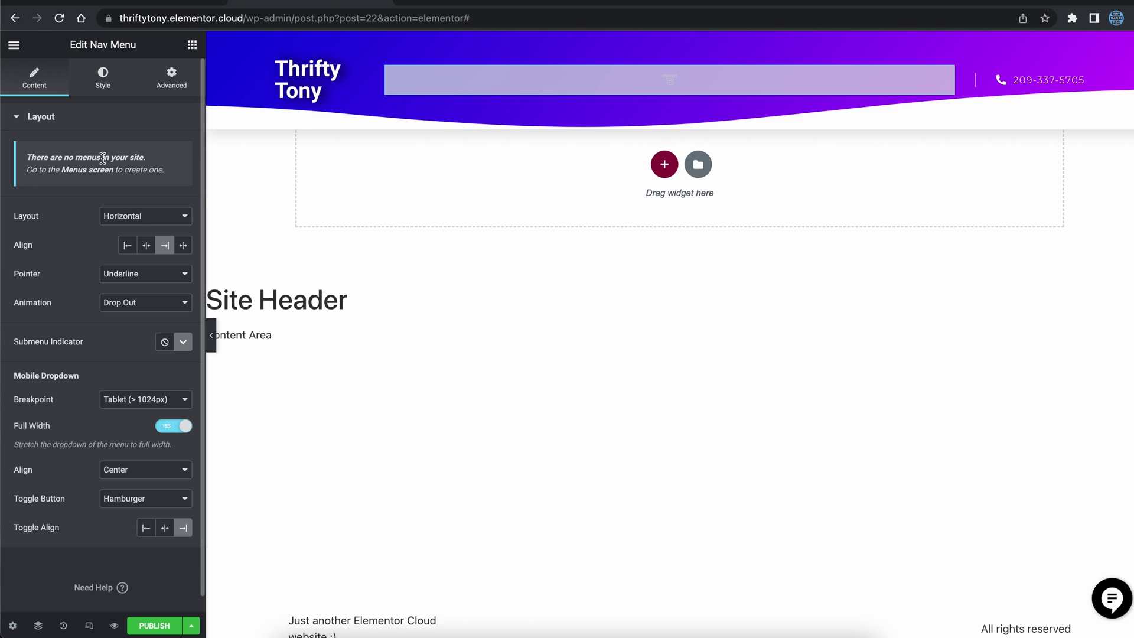
- Create a menu named Navbar assigned to the Header location
{"action": "left_click", "coordinate": [89, 176]}
{"action": "type", "text": "Navbar"}
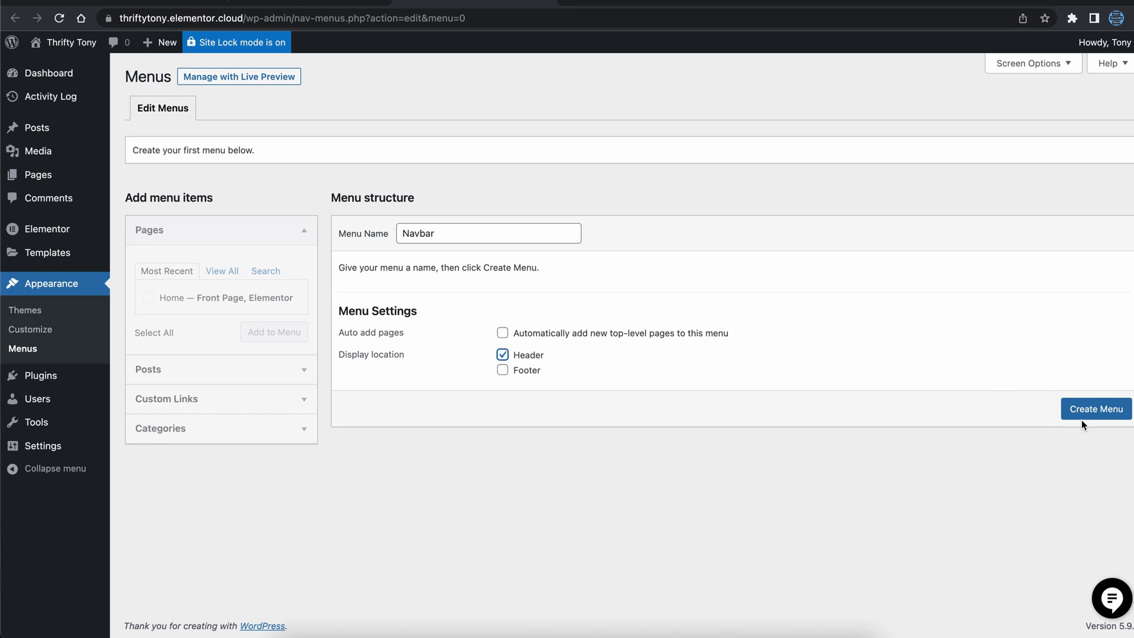
{"action": "left_click", "coordinate": [1082, 420]}
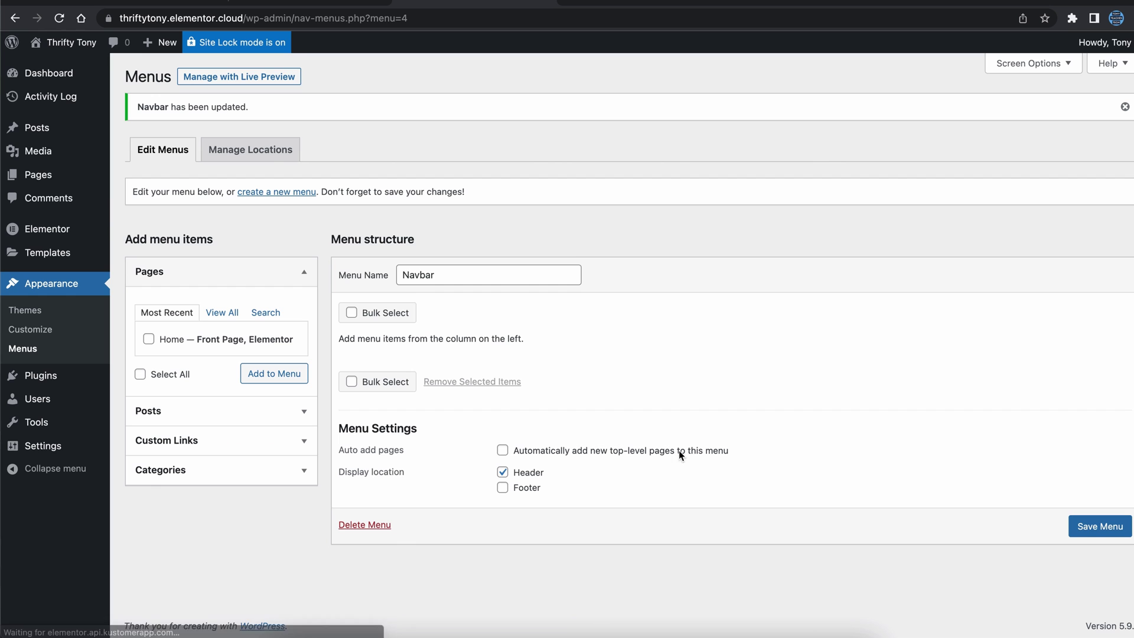
- Create an About page reading 'Under Construction' and save it into the Navbar menu
{"action": "left_click", "coordinate": [138, 176]}
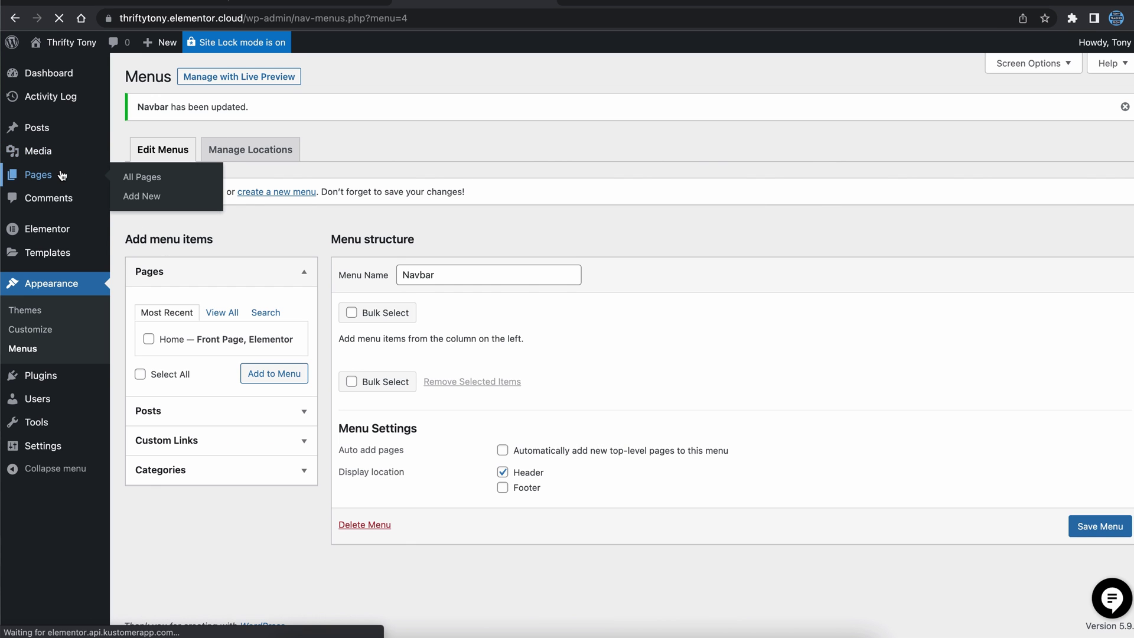
{"action": "left_click", "coordinate": [197, 76]}
{"action": "type", "text": "Abo"}
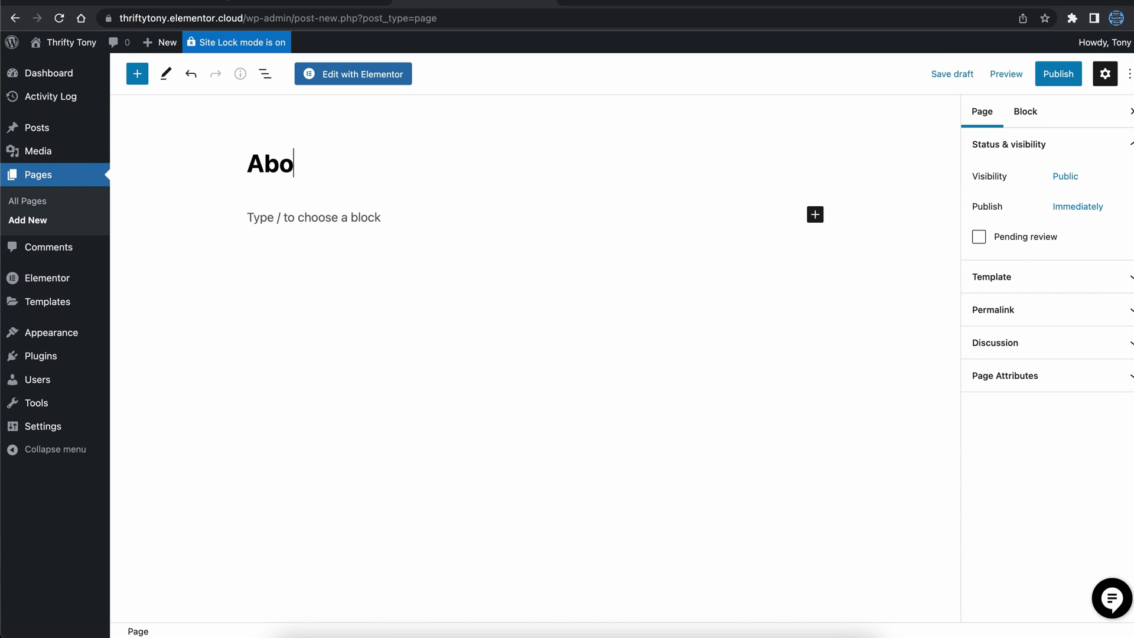
{"action": "type", "text": "ut"}
{"action": "key", "text": "Return"}
{"action": "type", "text": "Under Construct"}
{"action": "type", "text": "ion"}
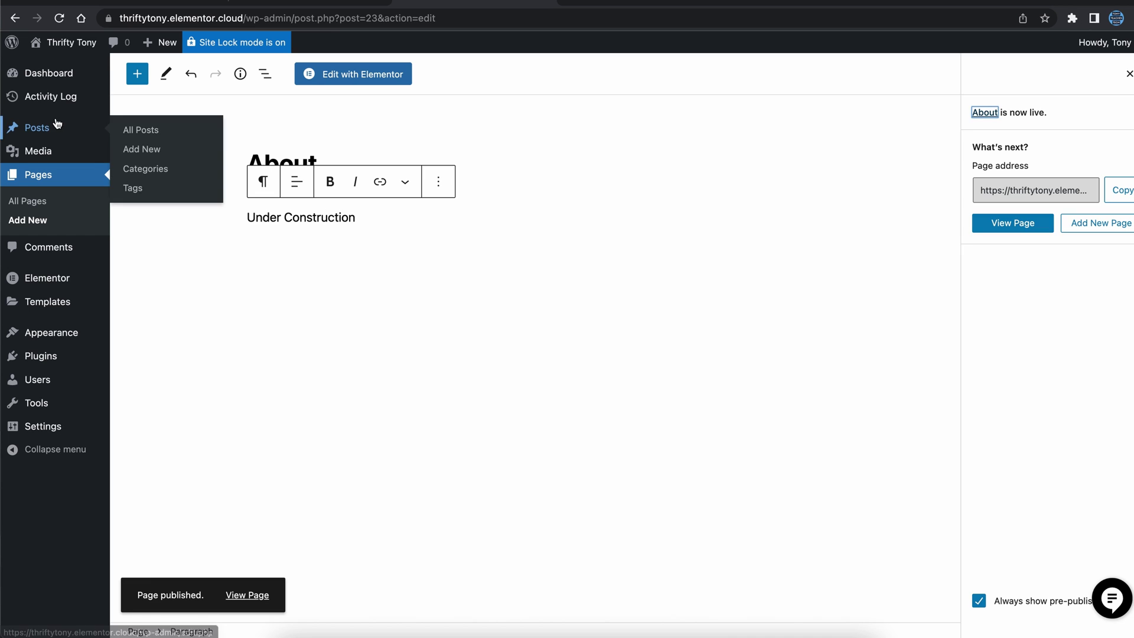
{"action": "mouse_move", "coordinate": [60, 338]}
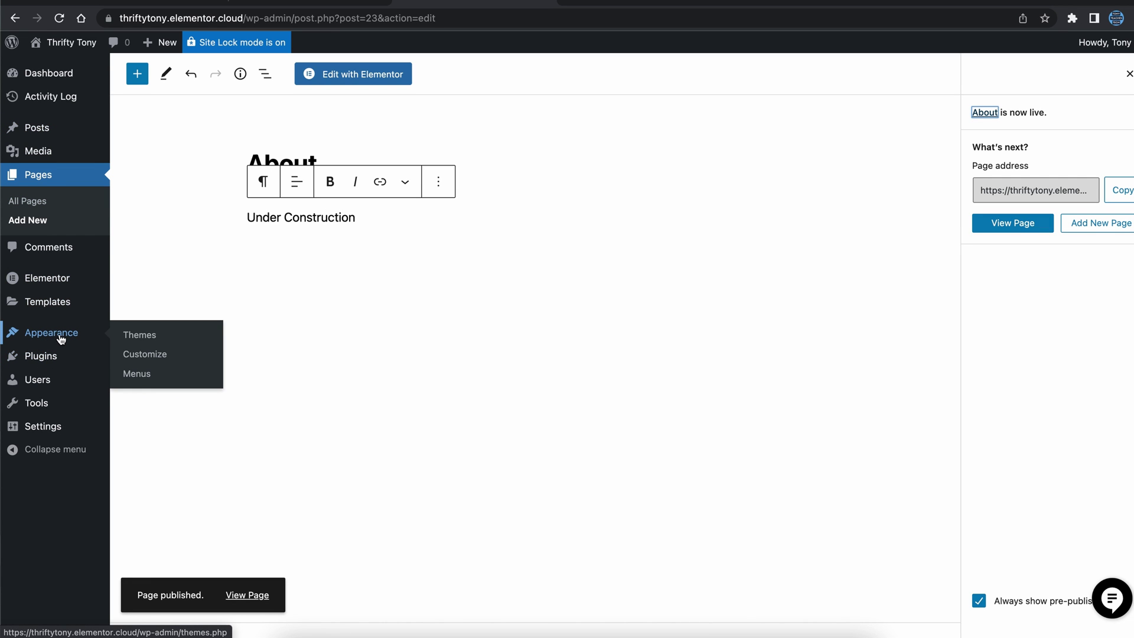
{"action": "left_click", "coordinate": [145, 383]}
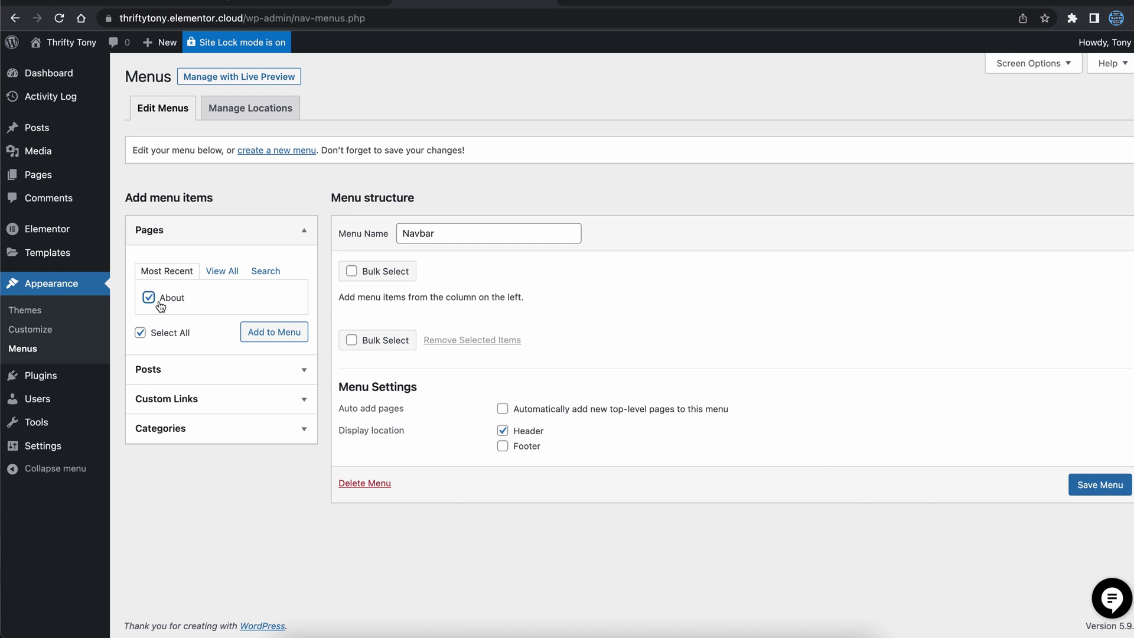
{"action": "left_click", "coordinate": [1097, 519]}
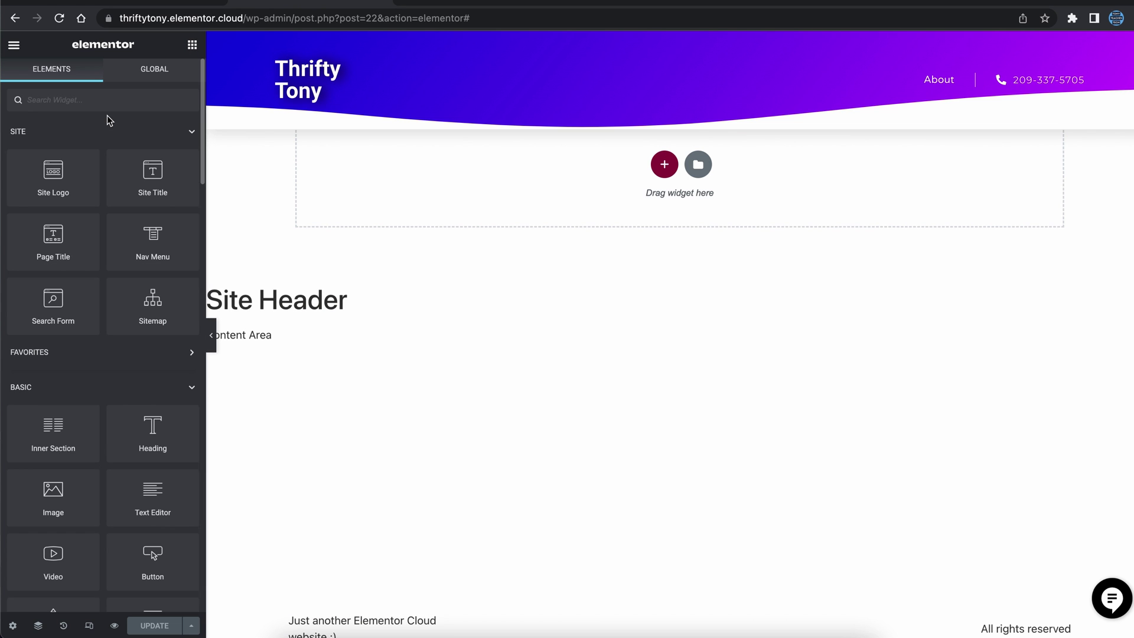
- Set the header's About navigation menu typography to size 23
{"action": "left_click", "coordinate": [558, 65]}
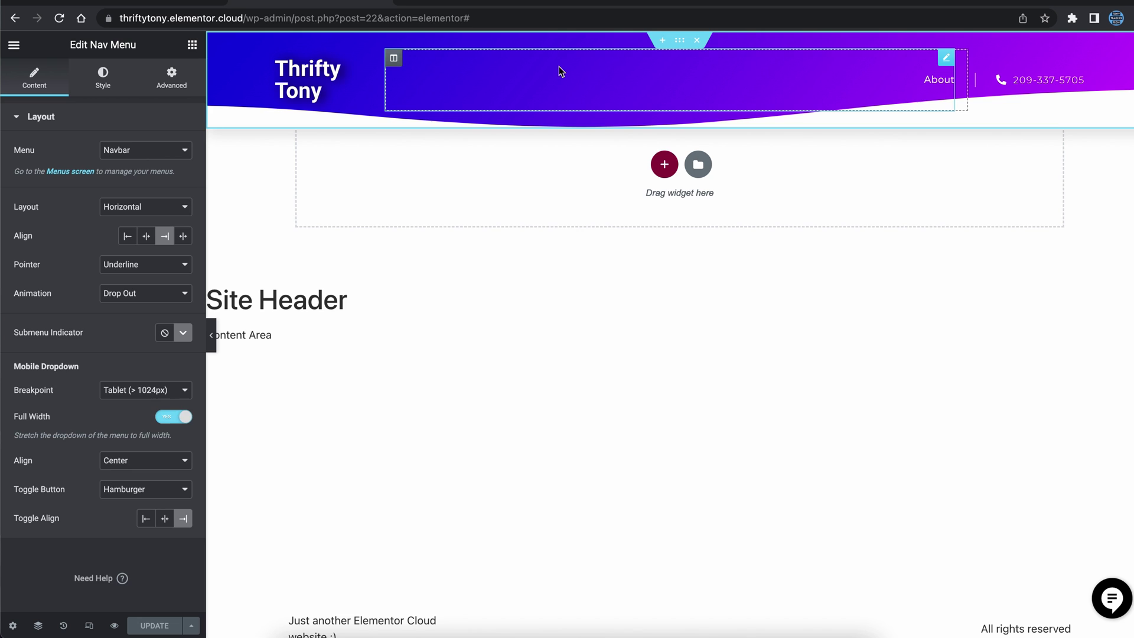
{"action": "left_click", "coordinate": [102, 76]}
{"action": "left_click", "coordinate": [183, 150]}
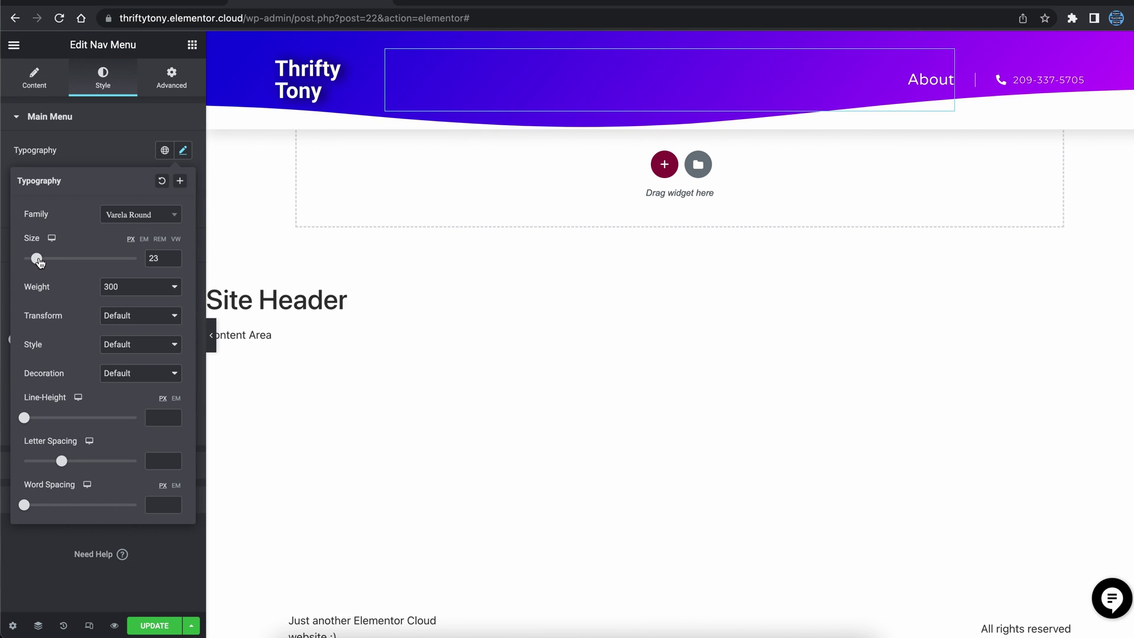
- Replace the phone number with Social Icons, removing Facebook and Twitter and editing the YouTube link
{"action": "right_click", "coordinate": [1018, 78]}
{"action": "left_click", "coordinate": [1043, 272]}
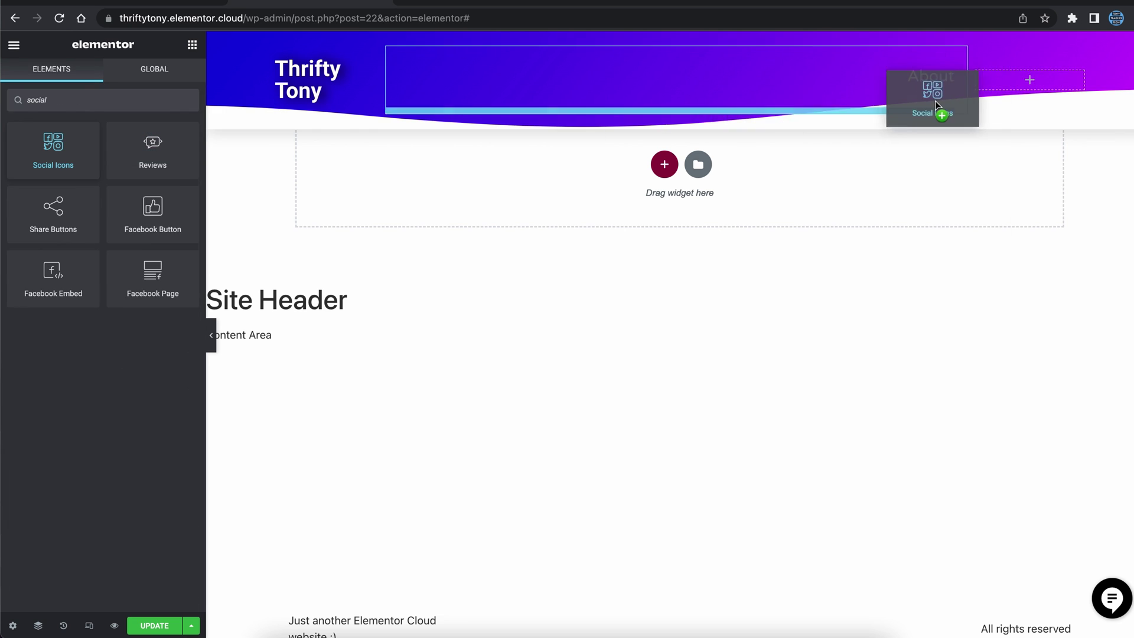
{"action": "left_click_drag", "start_coordinate": [942, 112], "coordinate": [1030, 88]}
{"action": "left_click", "coordinate": [178, 171]}
{"action": "left_click", "coordinate": [178, 171]}
{"action": "type", "text": "htt"}
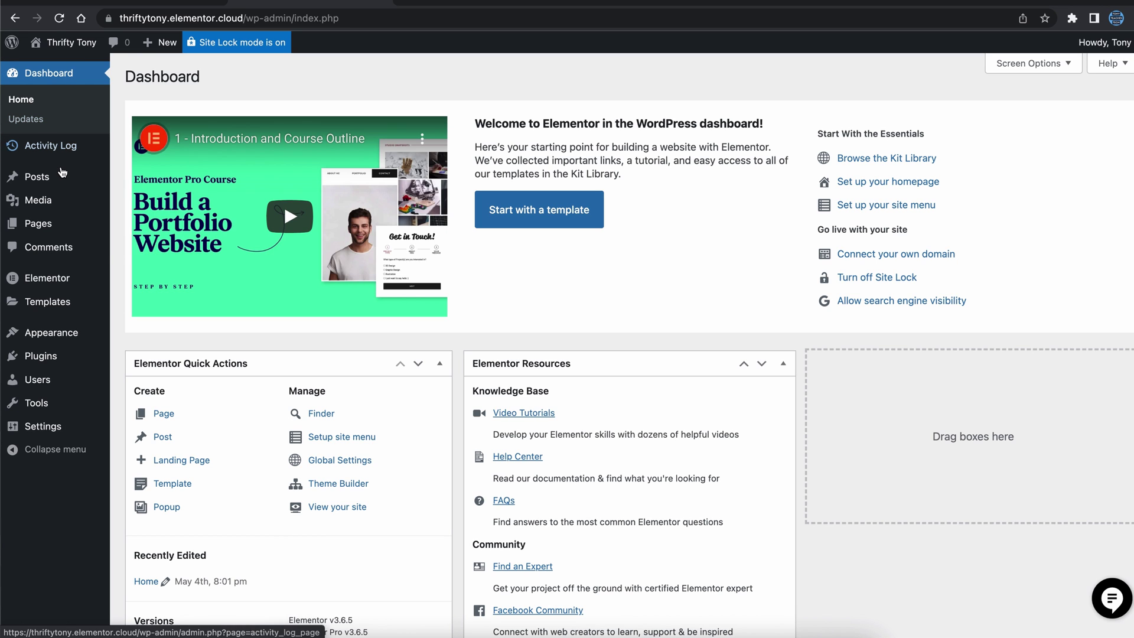
- Write and publish 'My Very First Blog Post' with its intro line and money image
{"action": "mouse_move", "coordinate": [63, 179]}
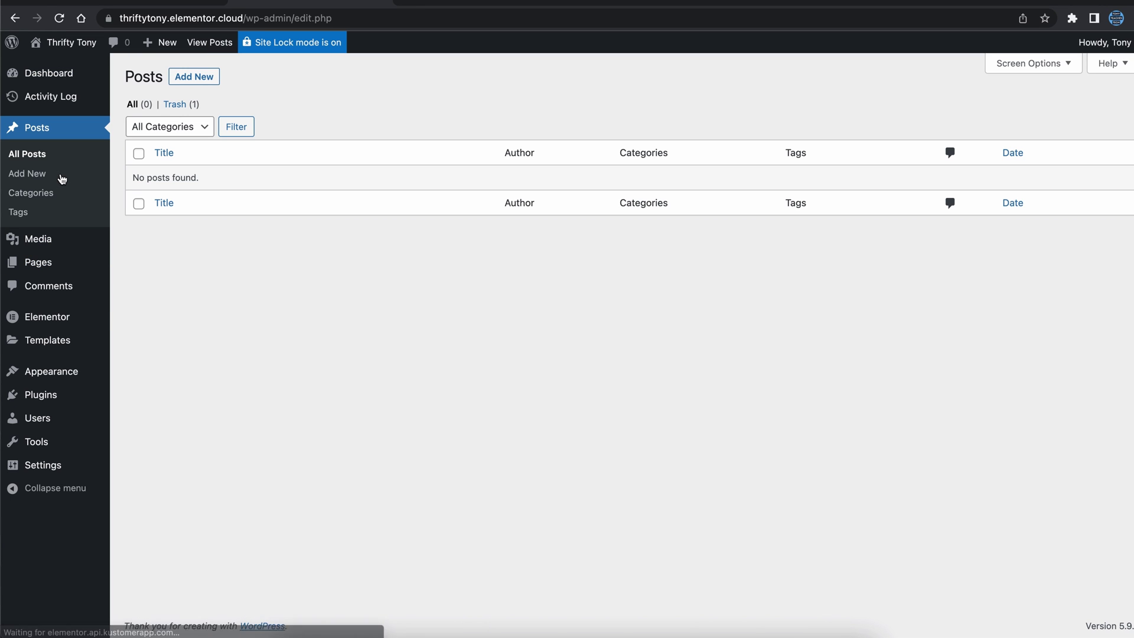
{"action": "left_click", "coordinate": [191, 83]}
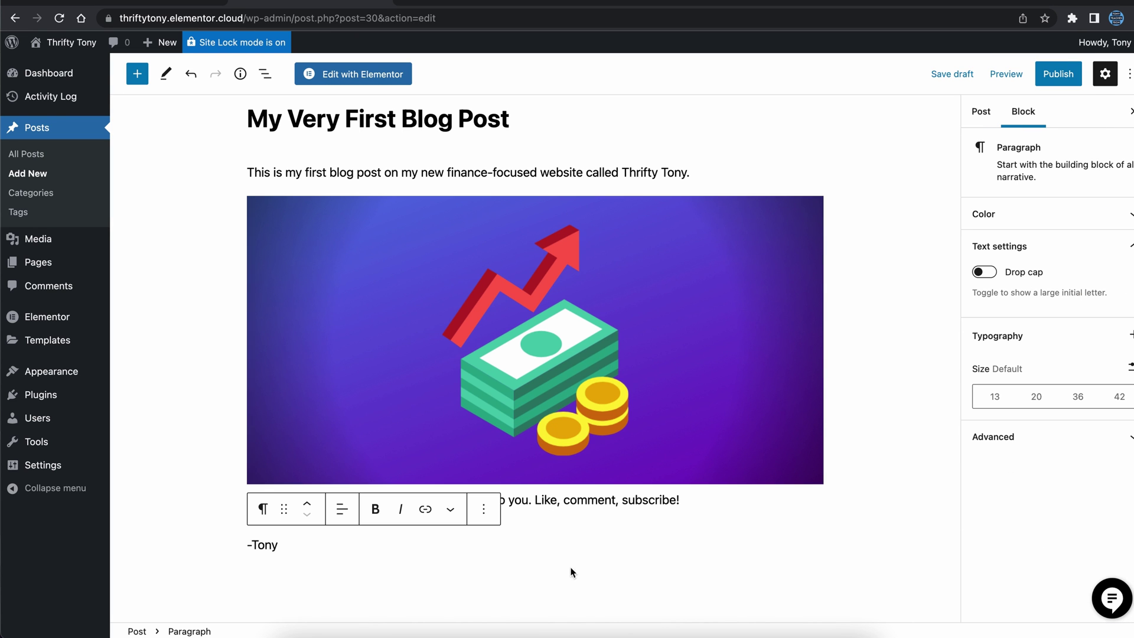
{"action": "left_click", "coordinate": [1058, 74]}
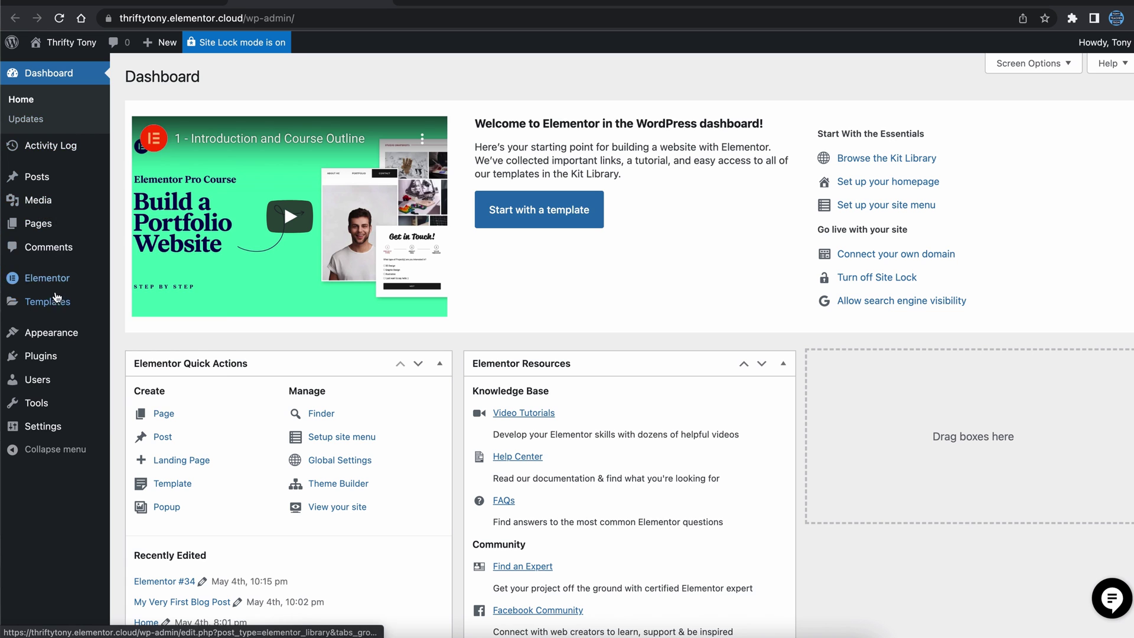
- Create a new Single Post template named 'Post'
{"action": "left_click", "coordinate": [89, 298]}
{"action": "left_click", "coordinate": [299, 69]}
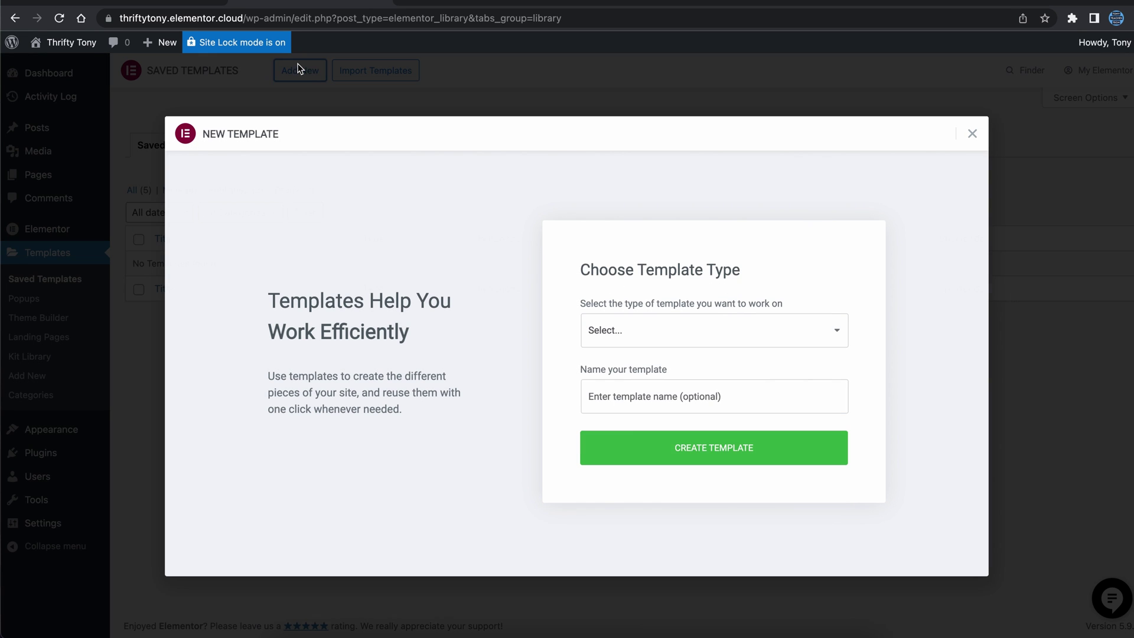
{"action": "left_click", "coordinate": [708, 321]}
{"action": "left_click", "coordinate": [679, 443]}
{"action": "left_click", "coordinate": [675, 396]}
{"action": "type", "text": "Post"}
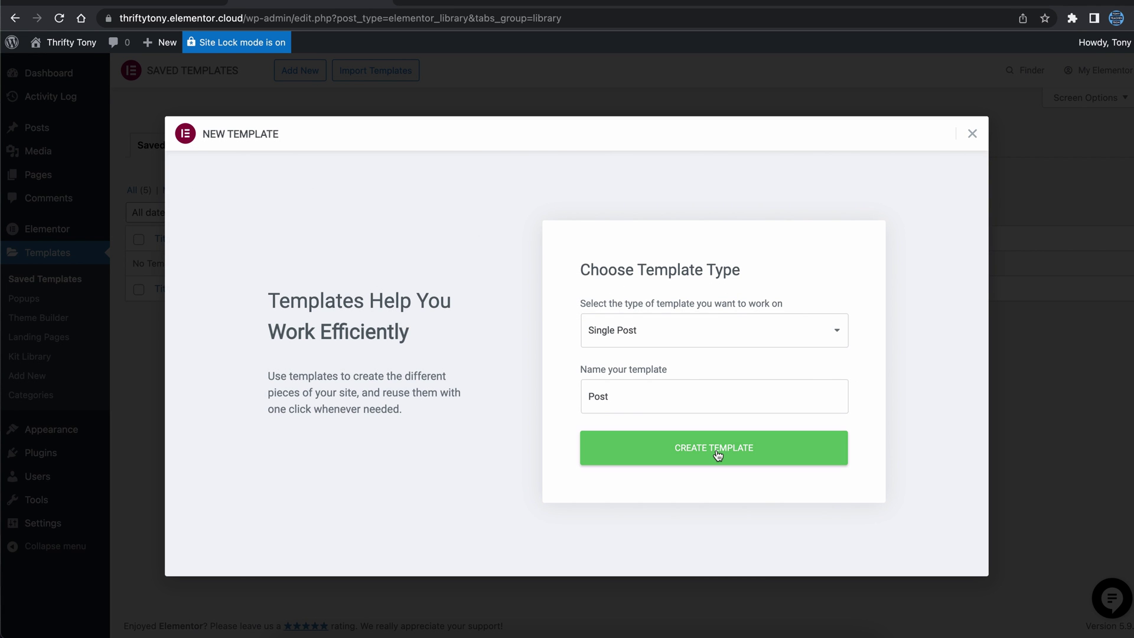
{"action": "left_click", "coordinate": [717, 449]}
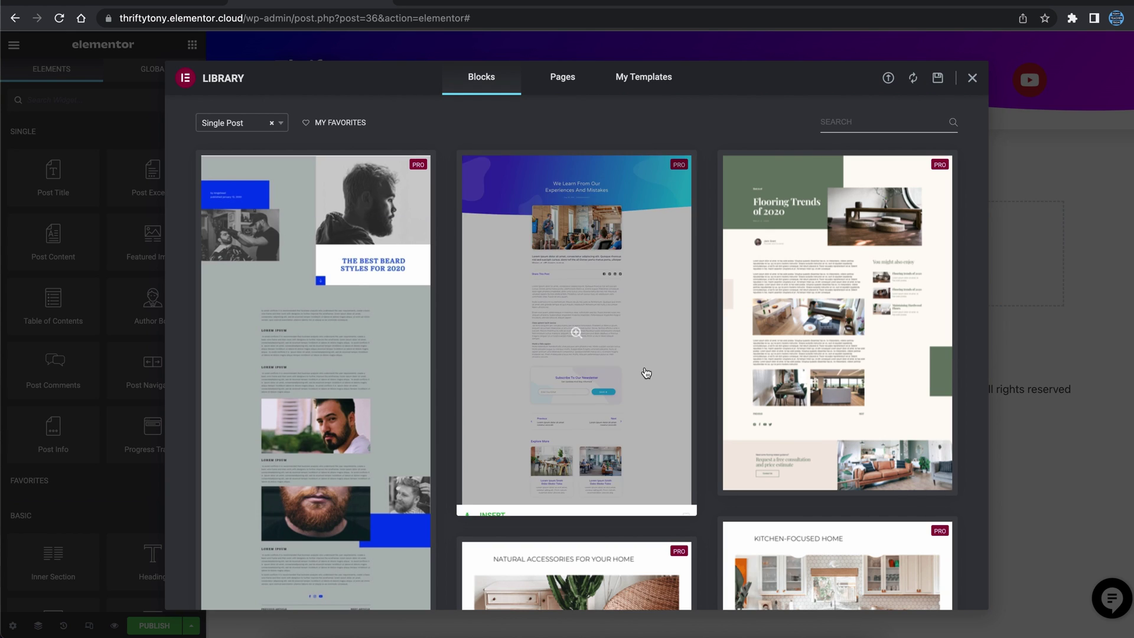
- Delete an unneeded section and publish the template with the Include All Singular condition
{"action": "left_click", "coordinate": [967, 76]}
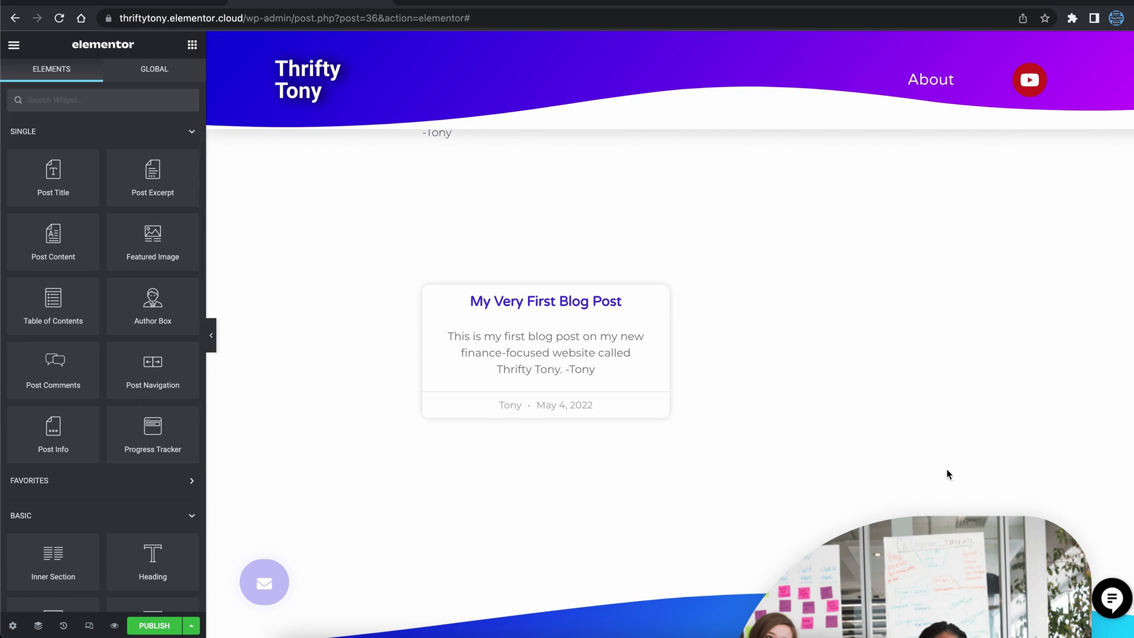
{"action": "right_click", "coordinate": [951, 451]}
{"action": "left_click", "coordinate": [956, 460]}
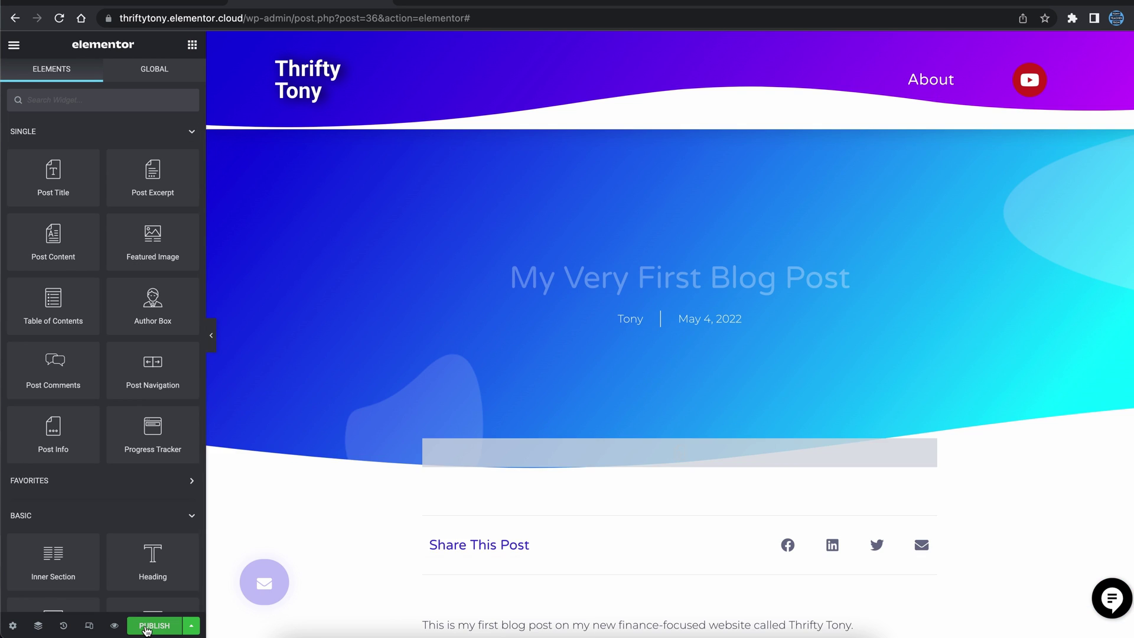
{"action": "left_click", "coordinate": [147, 627]}
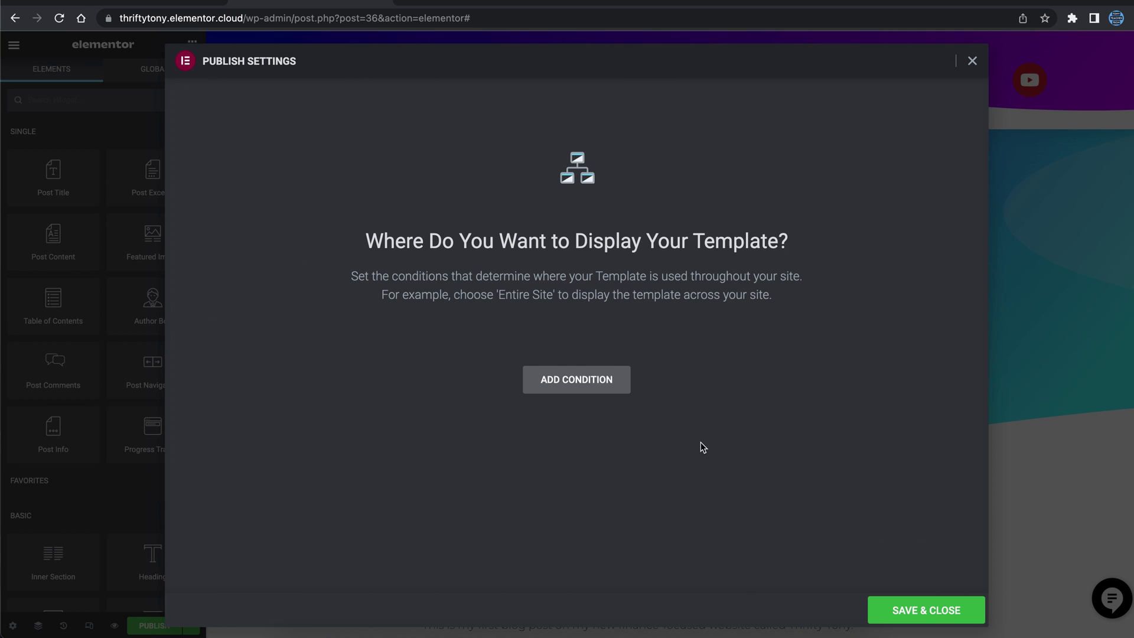
{"action": "left_click", "coordinate": [593, 381]}
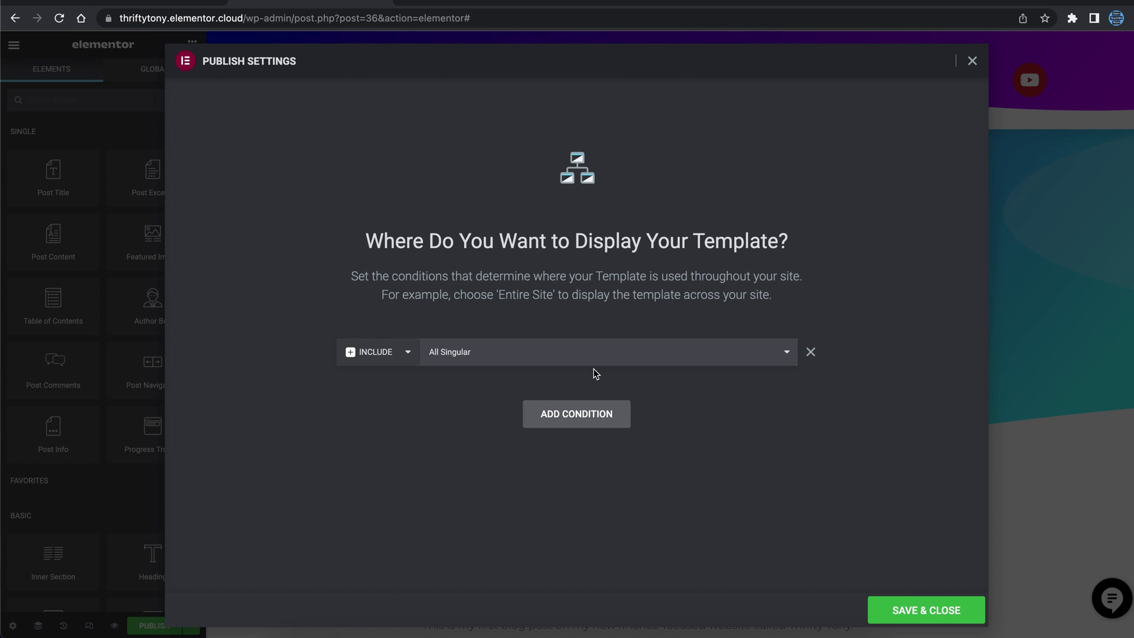
{"action": "left_click", "coordinate": [940, 610]}
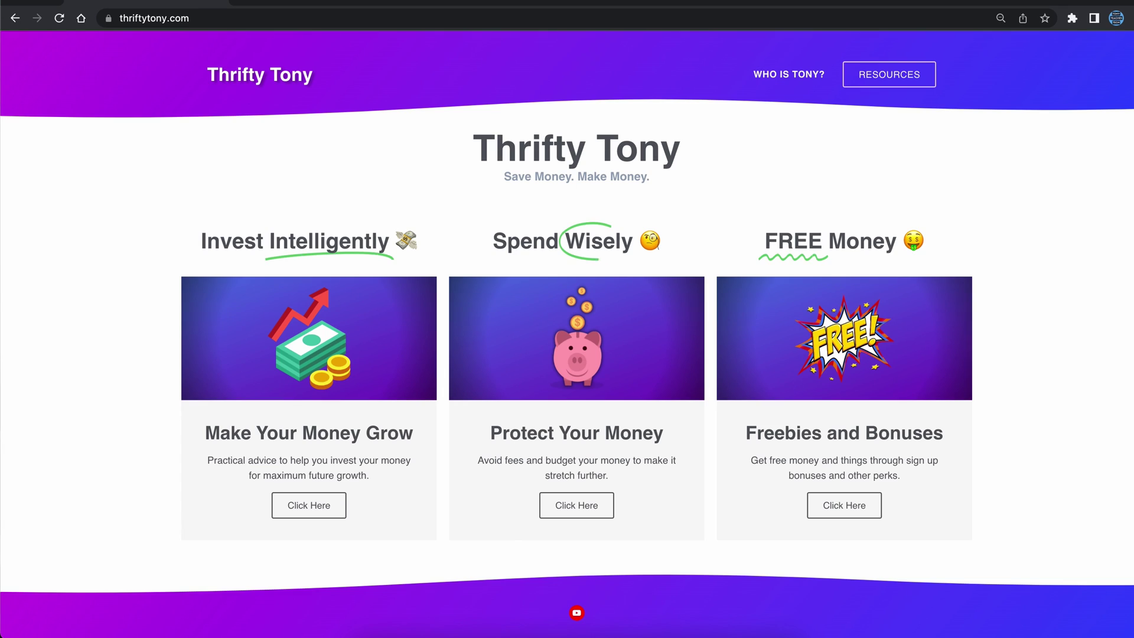
- Visit thriftytony.com's Invest Intelligently page, then its WHO IS TONY? page
{"action": "left_click", "coordinate": [301, 504]}
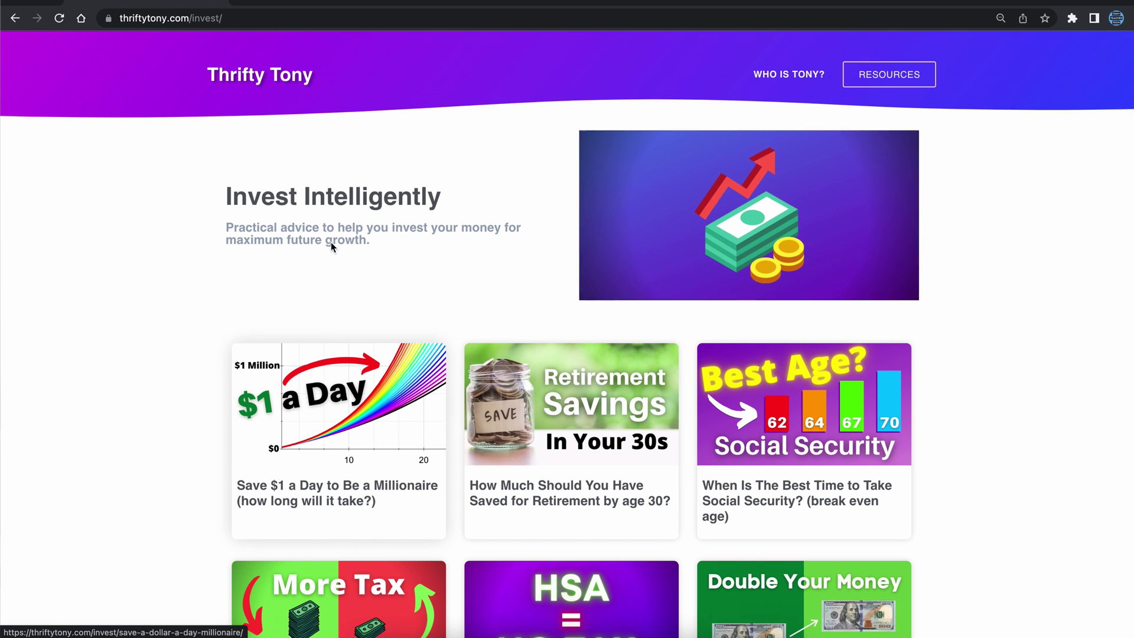
{"action": "left_click", "coordinate": [809, 77]}
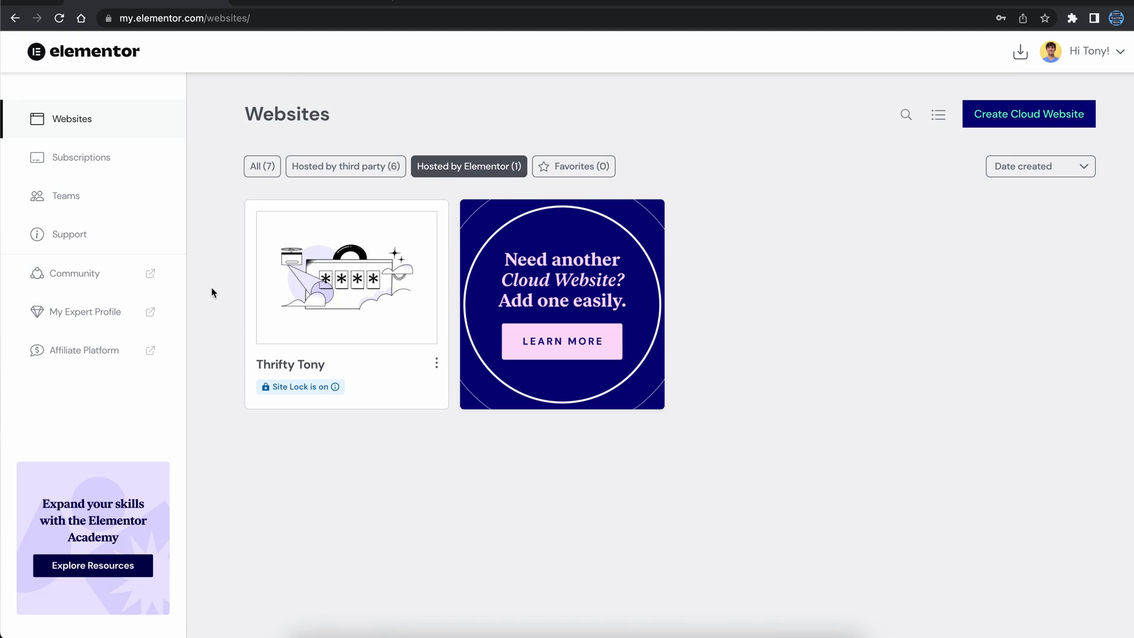
- Begin adding a custom domain to the Thrifty Tony site, then bring up thriftytony.com in Google Domains
{"action": "left_click", "coordinate": [317, 300]}
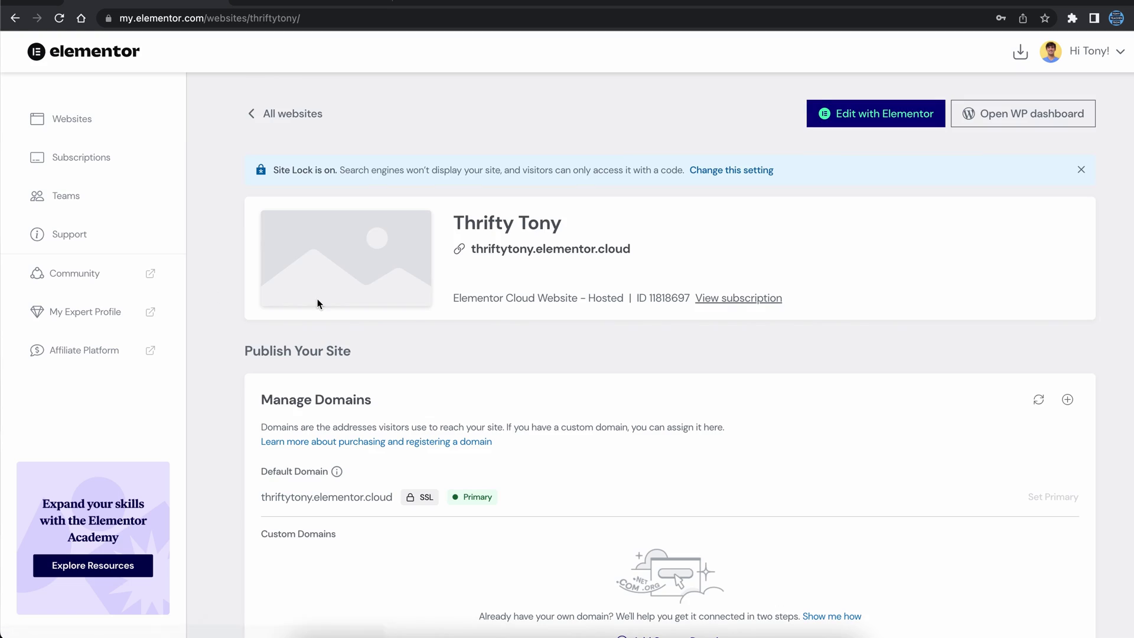
{"action": "scroll", "coordinate": [317, 302], "scroll_direction": "down", "scroll_amount": 3}
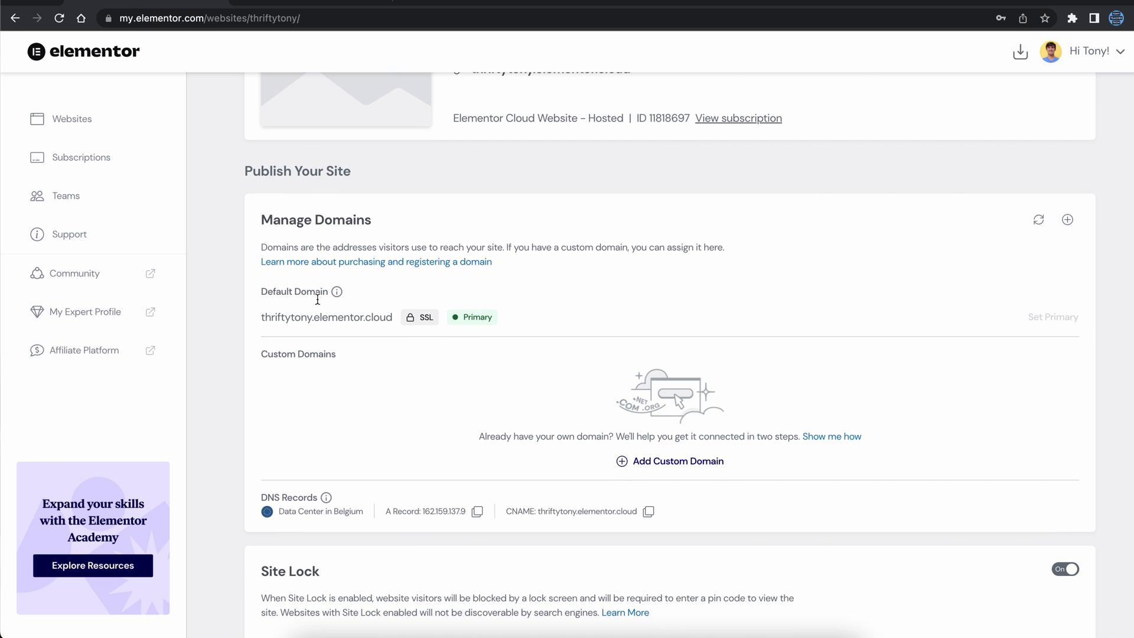
{"action": "left_click", "coordinate": [1066, 223]}
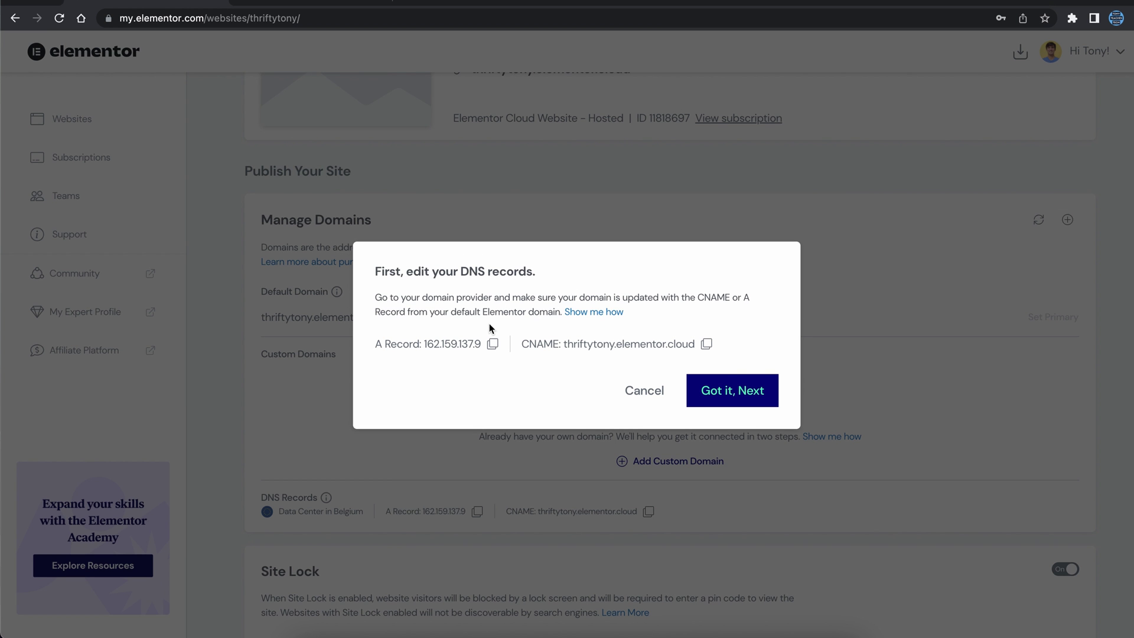
{"action": "left_click", "coordinate": [785, 627]}
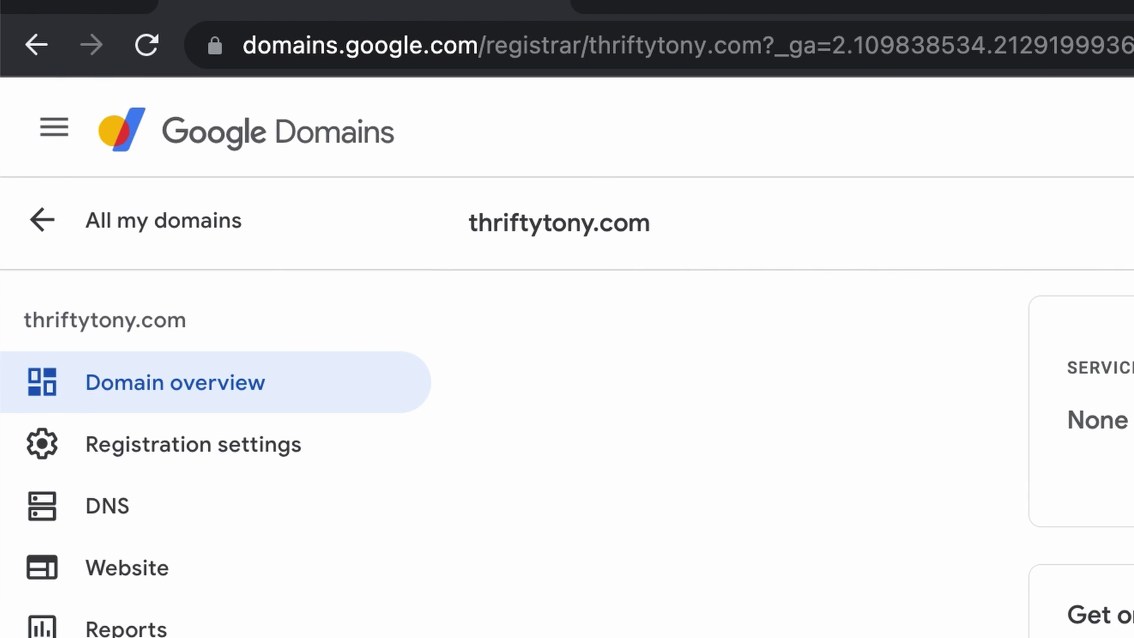
- Save root and www A records pointing thriftytony.com to 162.159.137.9
{"action": "left_click", "coordinate": [291, 510]}
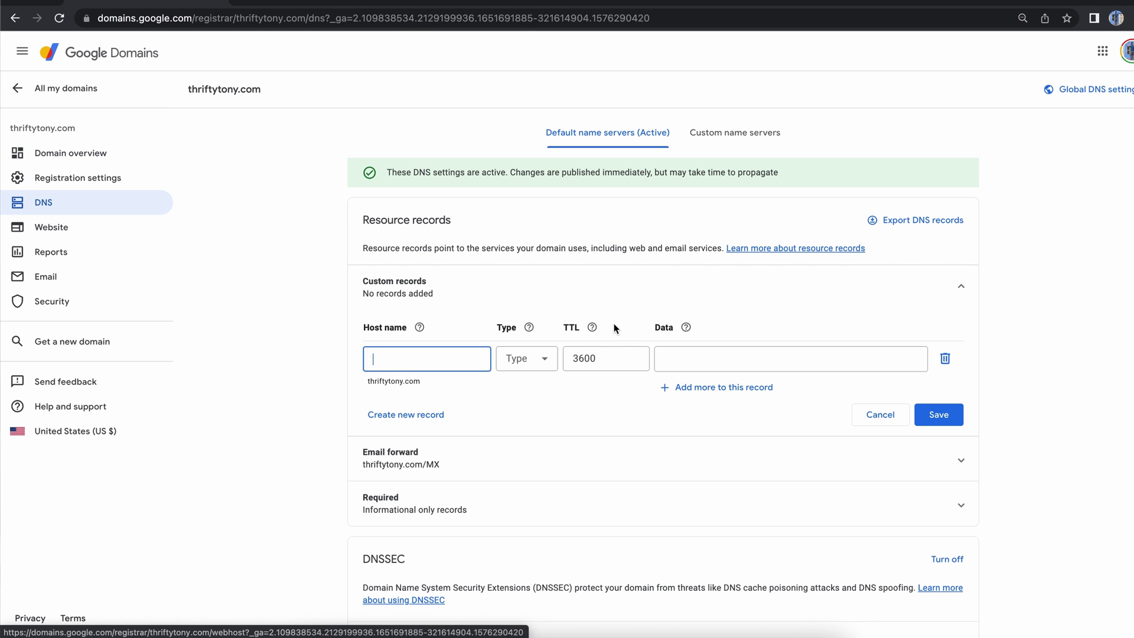
{"action": "left_click", "coordinate": [540, 359]}
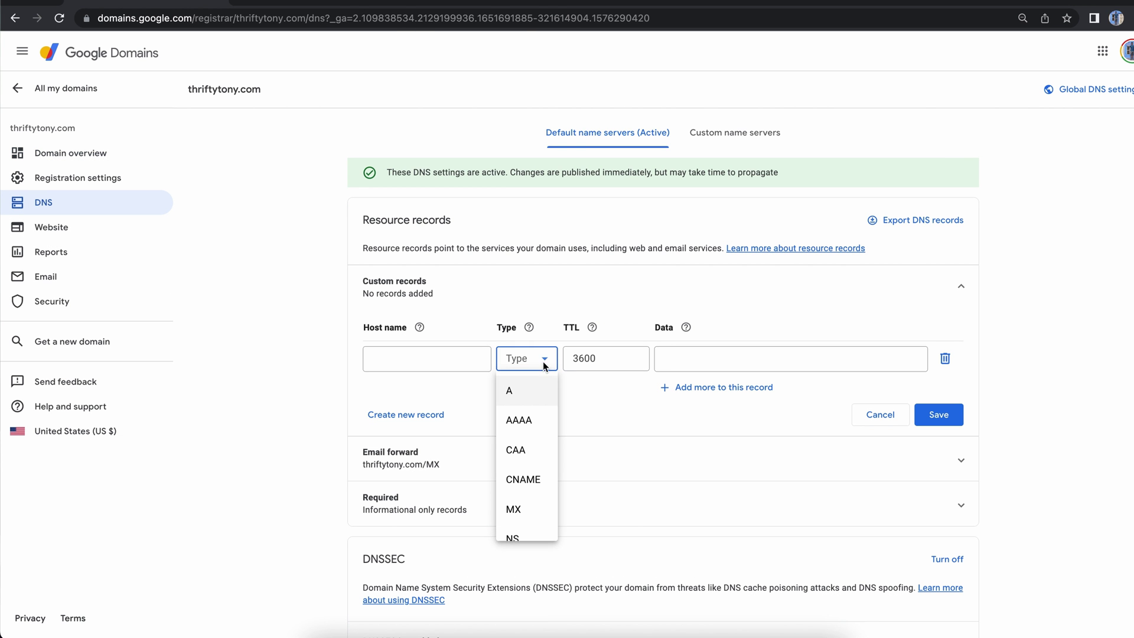
{"action": "left_click", "coordinate": [532, 391]}
{"action": "type", "text": "162.159.137.9"}
{"action": "left_click", "coordinate": [407, 415]}
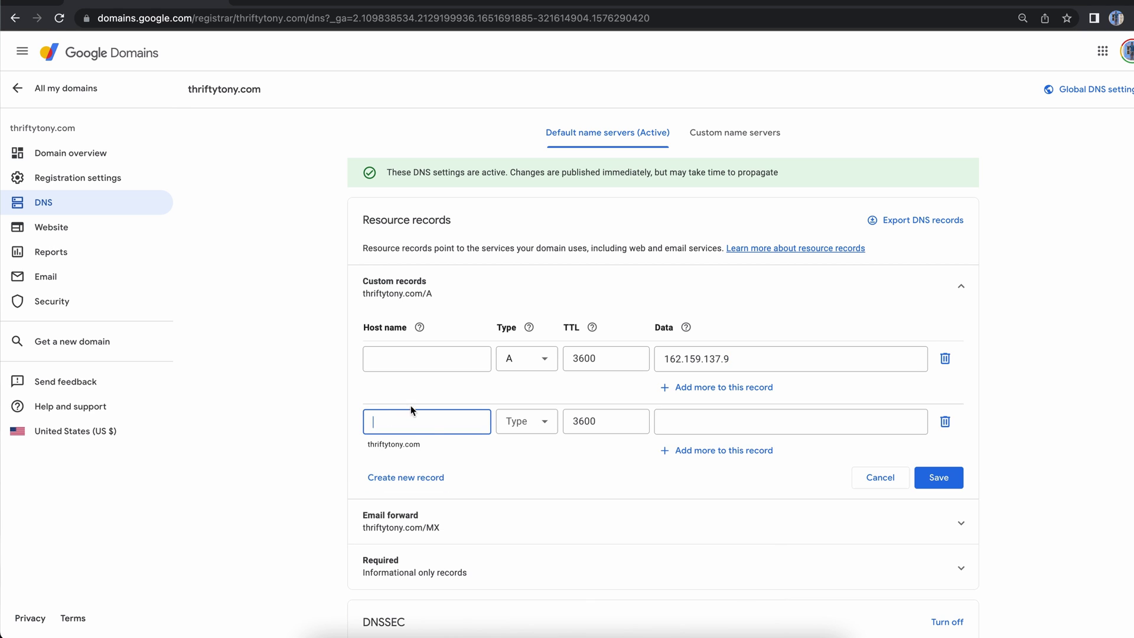
{"action": "left_click", "coordinate": [525, 428]}
{"action": "left_click", "coordinate": [523, 448]}
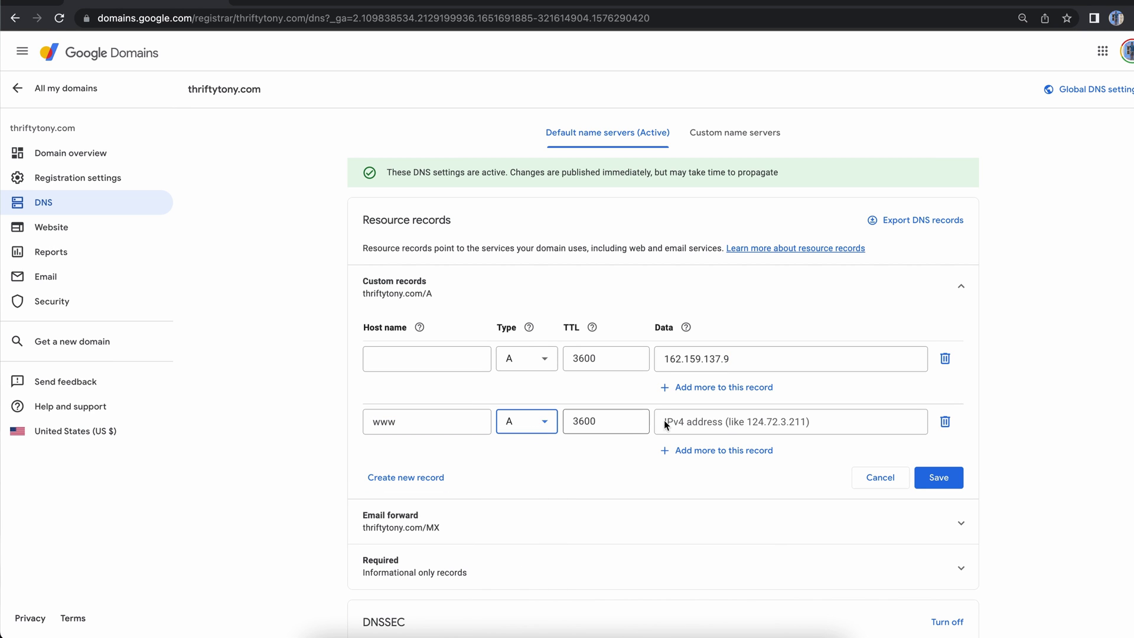
{"action": "left_click", "coordinate": [943, 477]}
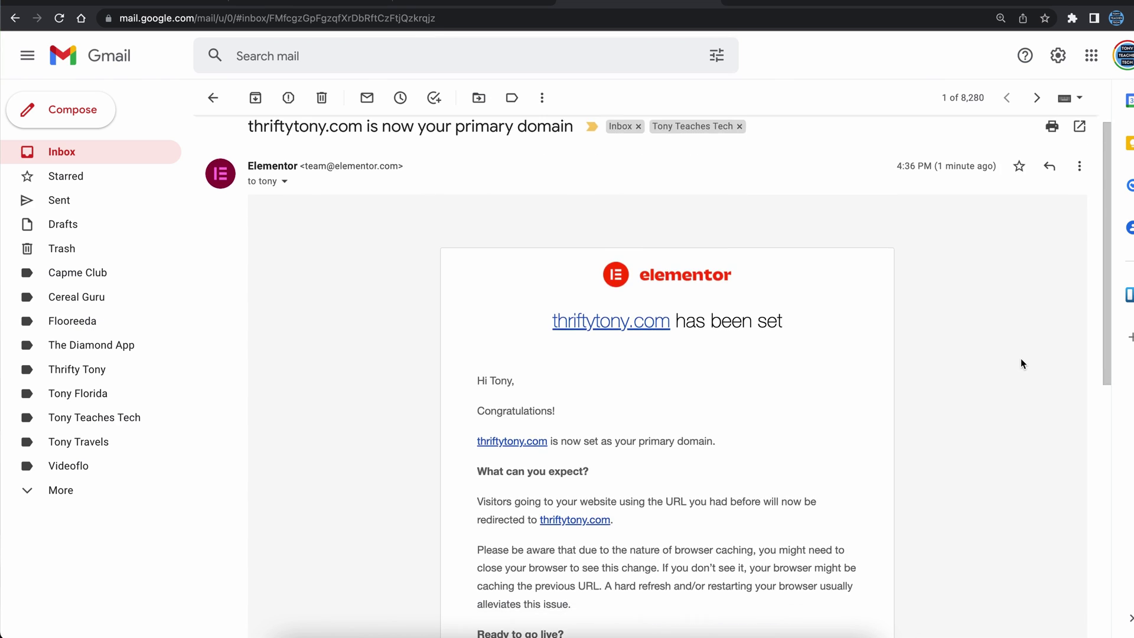
{"action": "scroll", "coordinate": [1023, 364], "scroll_direction": "down", "scroll_amount": 3}
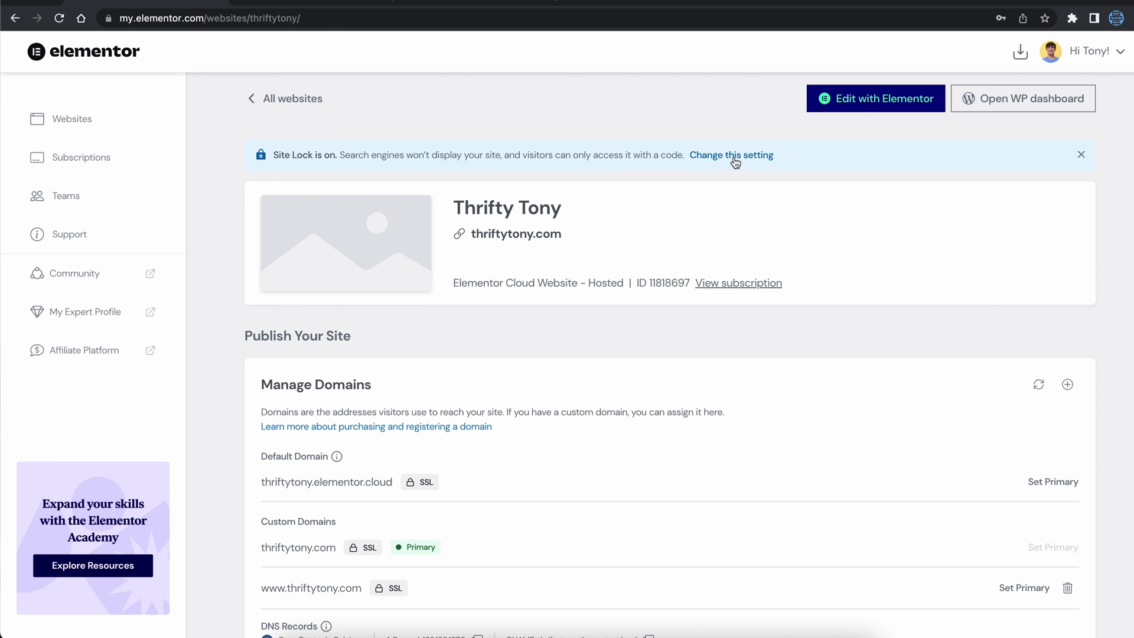
{"action": "left_click", "coordinate": [733, 157]}
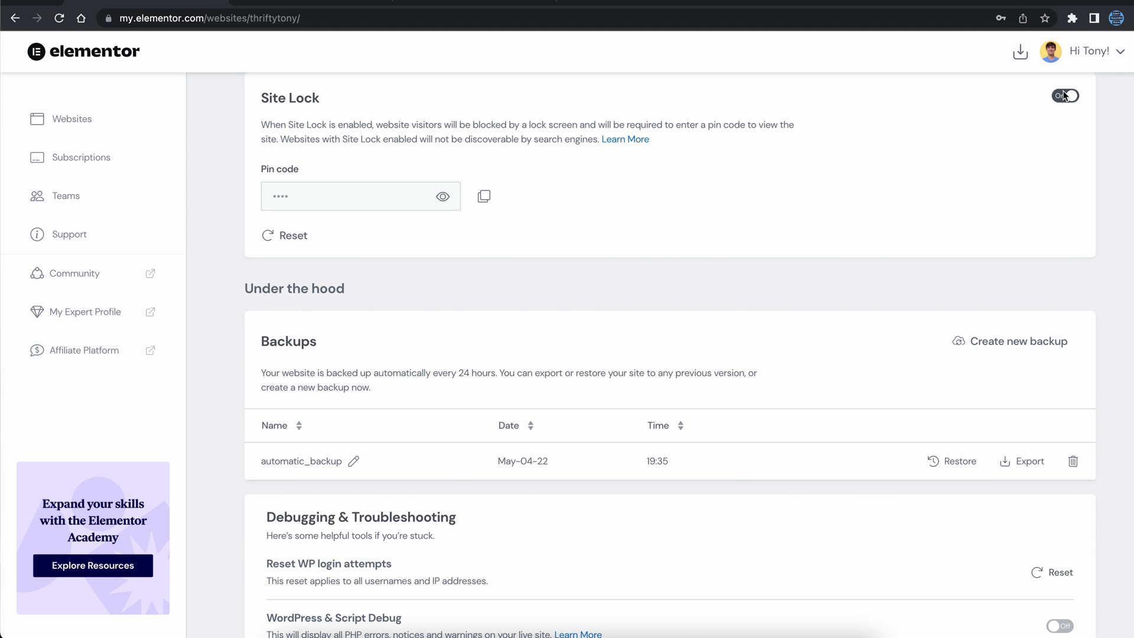
- Toggle Site Lock off for the Thrifty Tony site
{"action": "left_click", "coordinate": [1065, 96]}
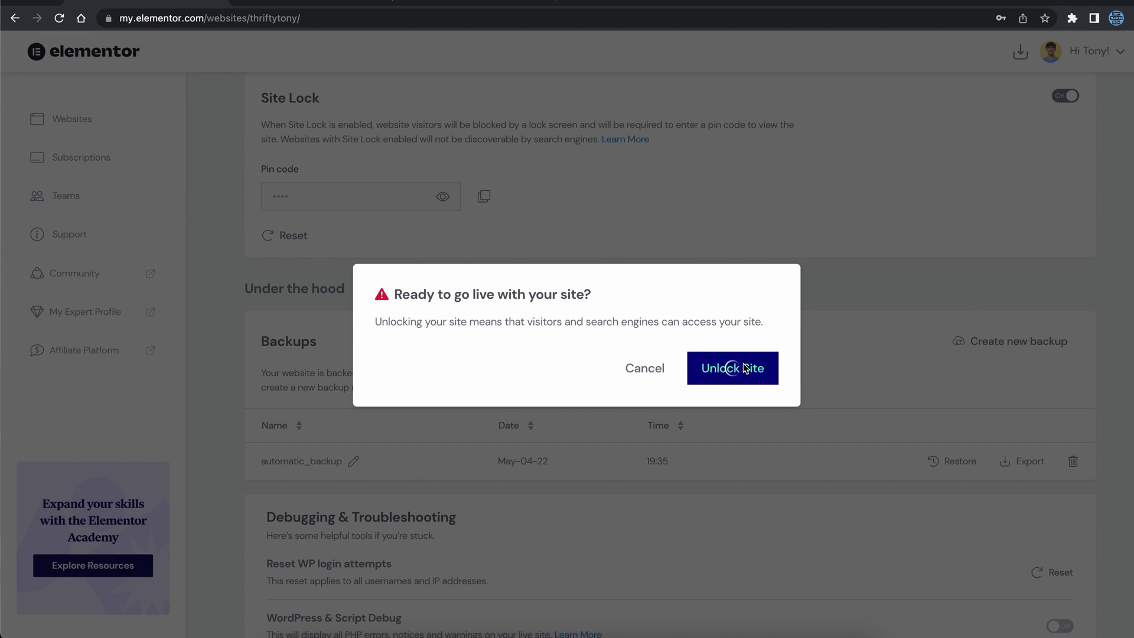